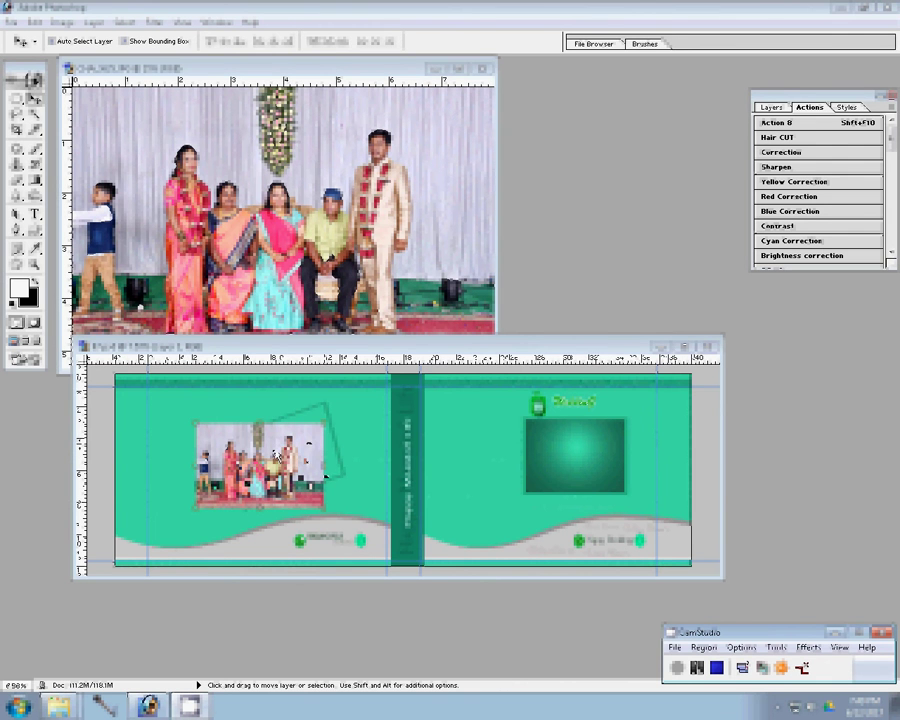
- Scale and position the family group photo over the album's left page, then close the source JPG
key("shift+F10")
left_click_drag(391, 391, 433, 369)
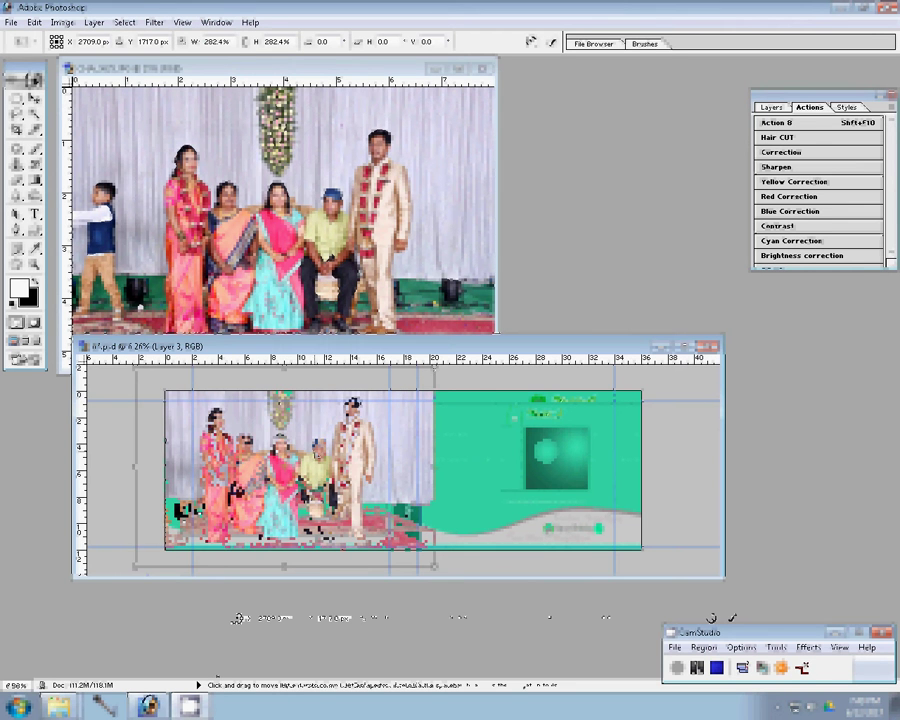
left_click_drag(300, 460, 288, 460)
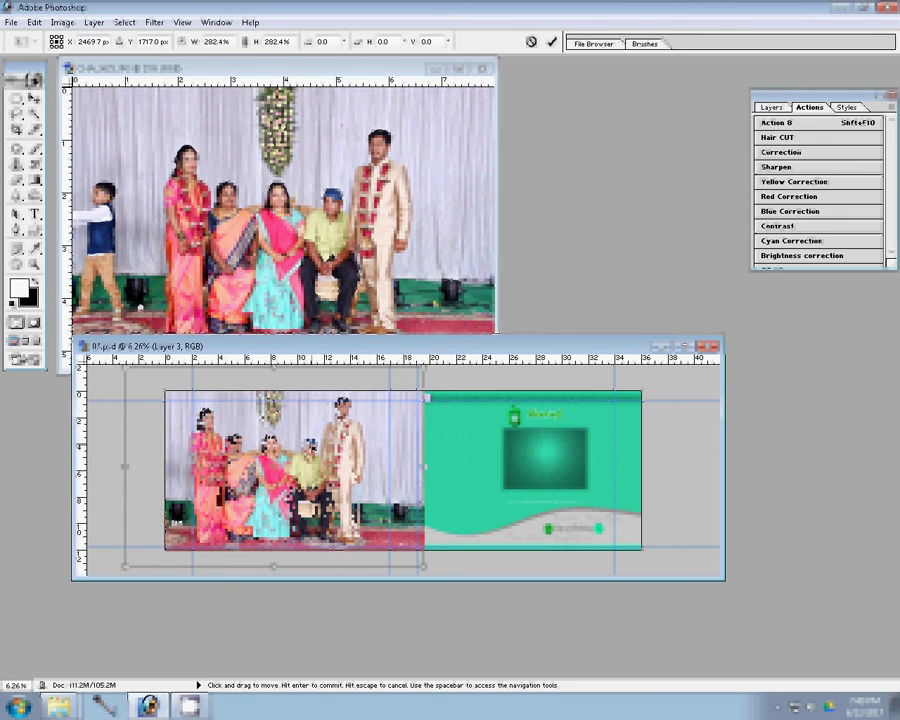
left_click_drag(216, 359, 224, 356)
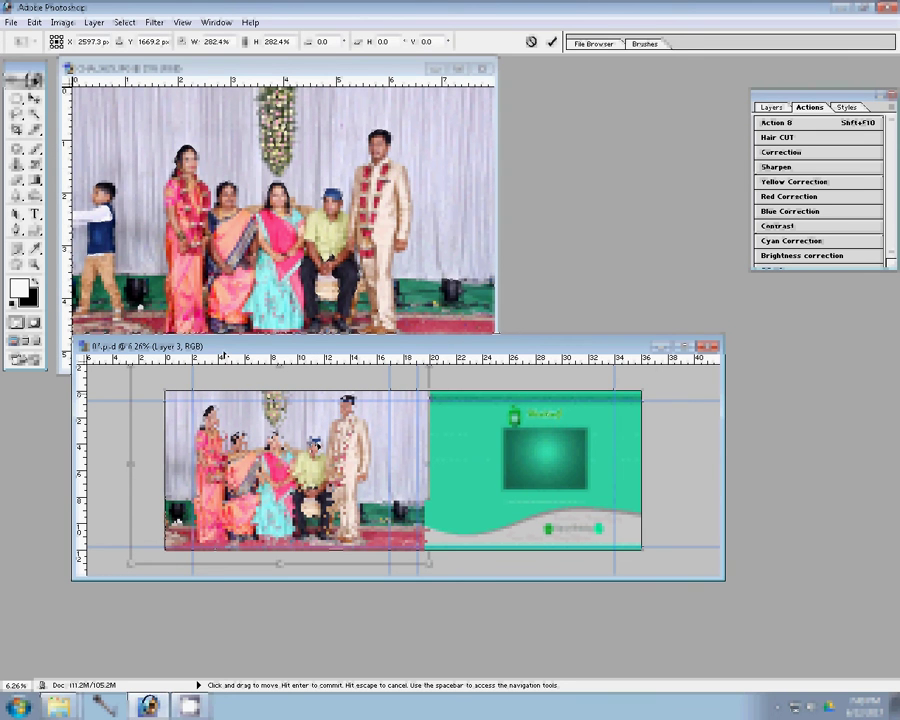
key("Return")
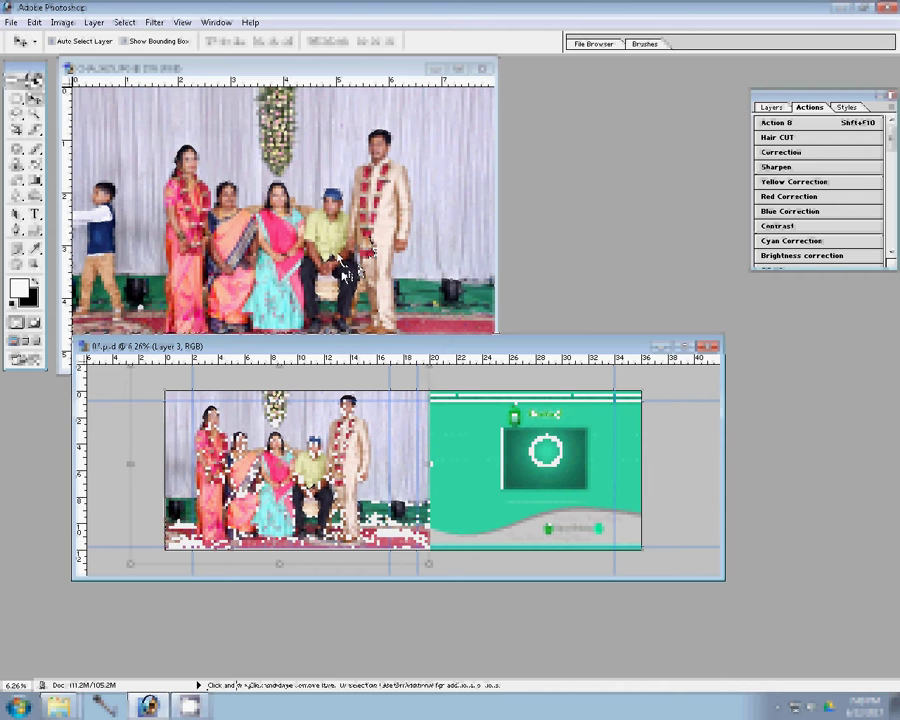
left_click(482, 69)
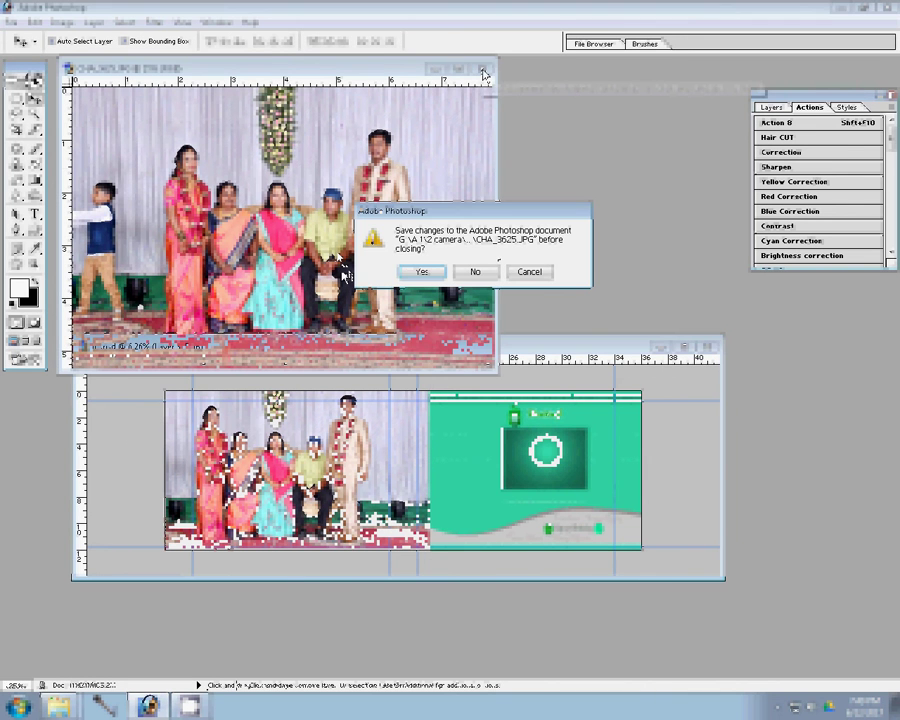
- Discard the original's changes, move CHA_3625 into the Delete folder, and open CHA_3642 in Photoshop
left_click(489, 277)
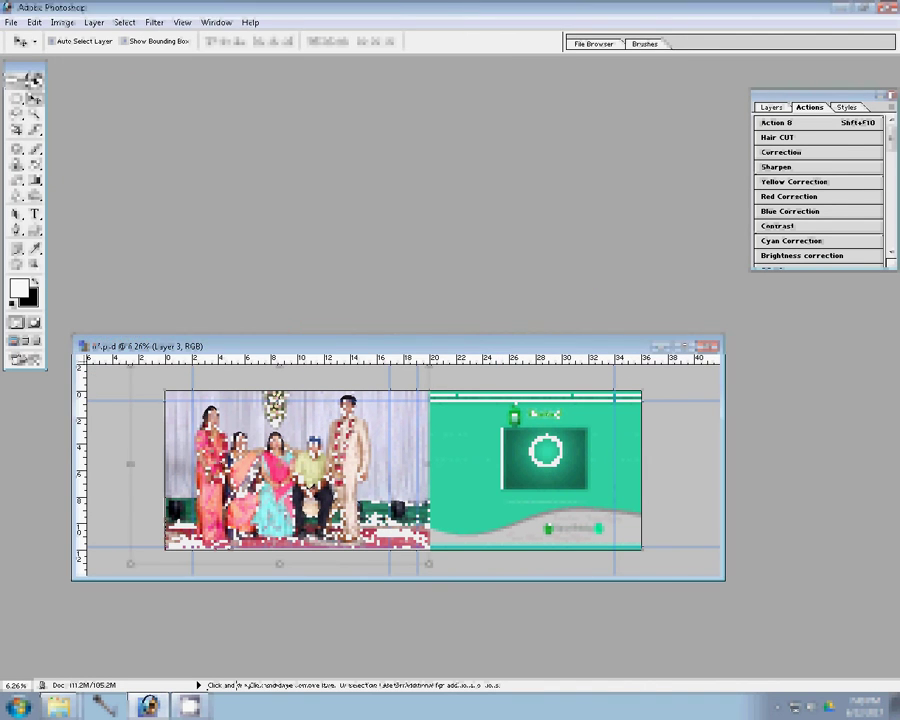
left_click(65, 706)
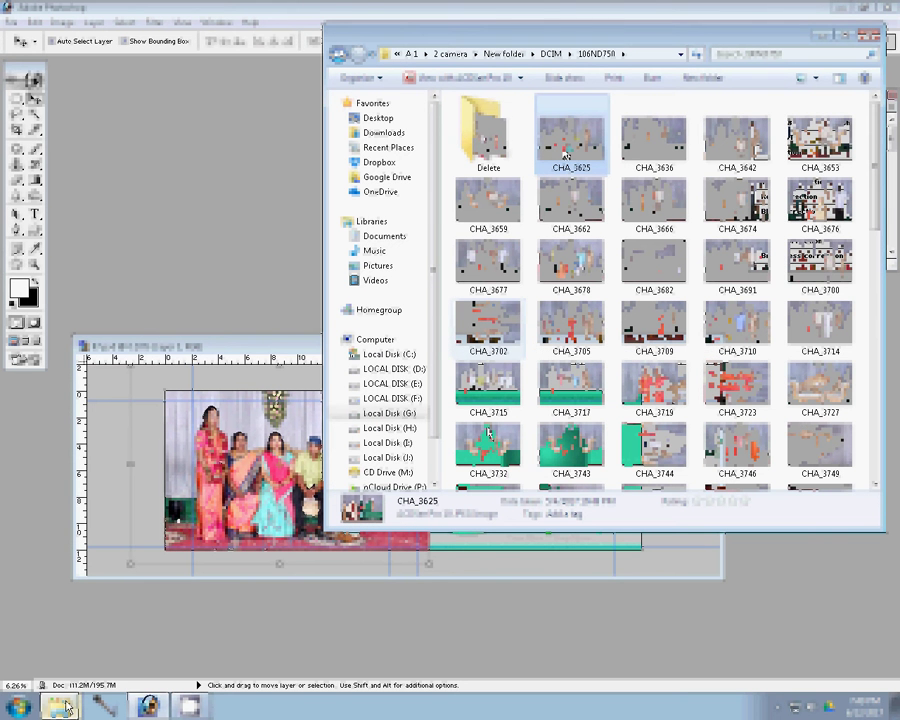
left_click_drag(565, 155, 487, 150)
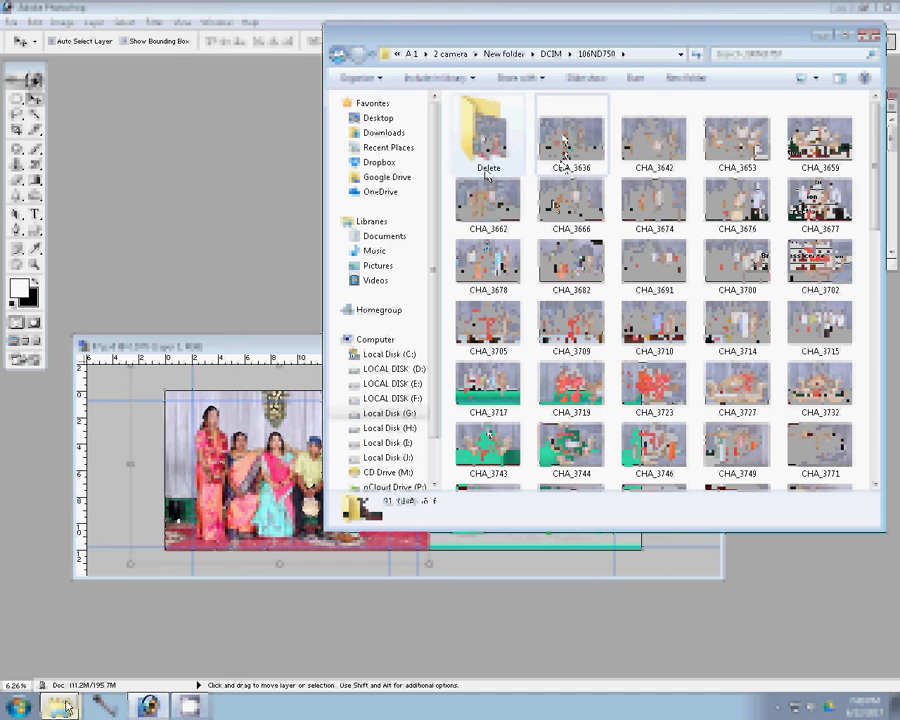
key("Right")
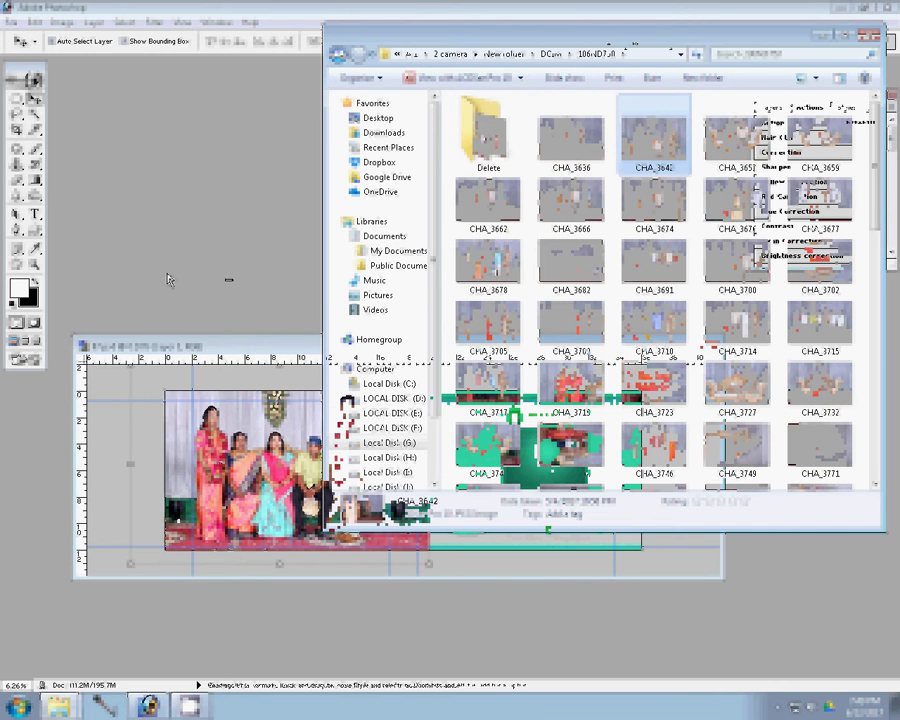
left_click(296, 215)
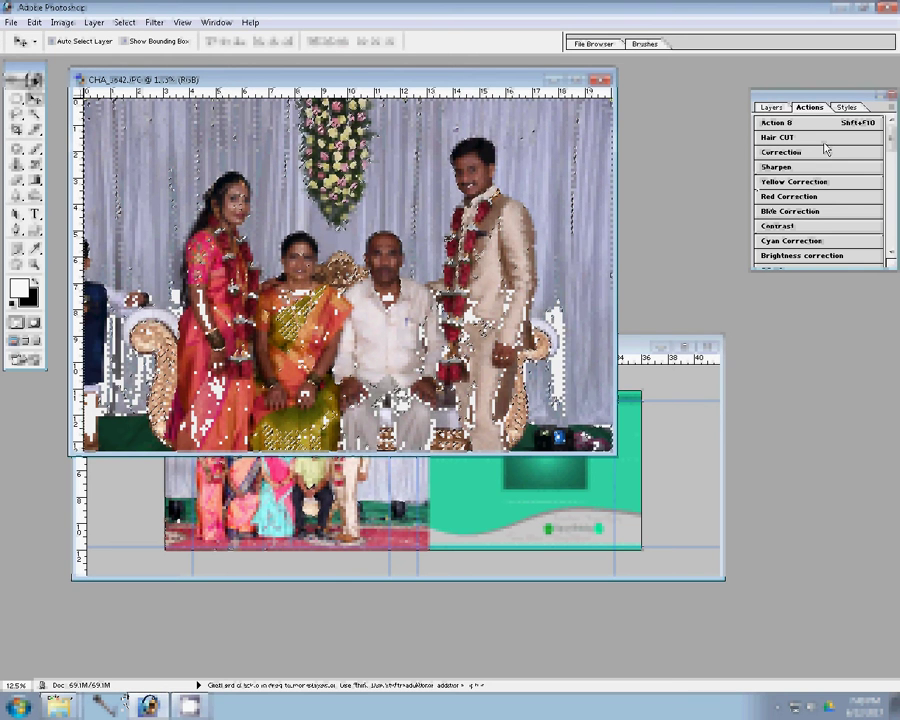
- Play the Hair CUT and Correction actions on CHA_3642.JPG
left_click(758, 152)
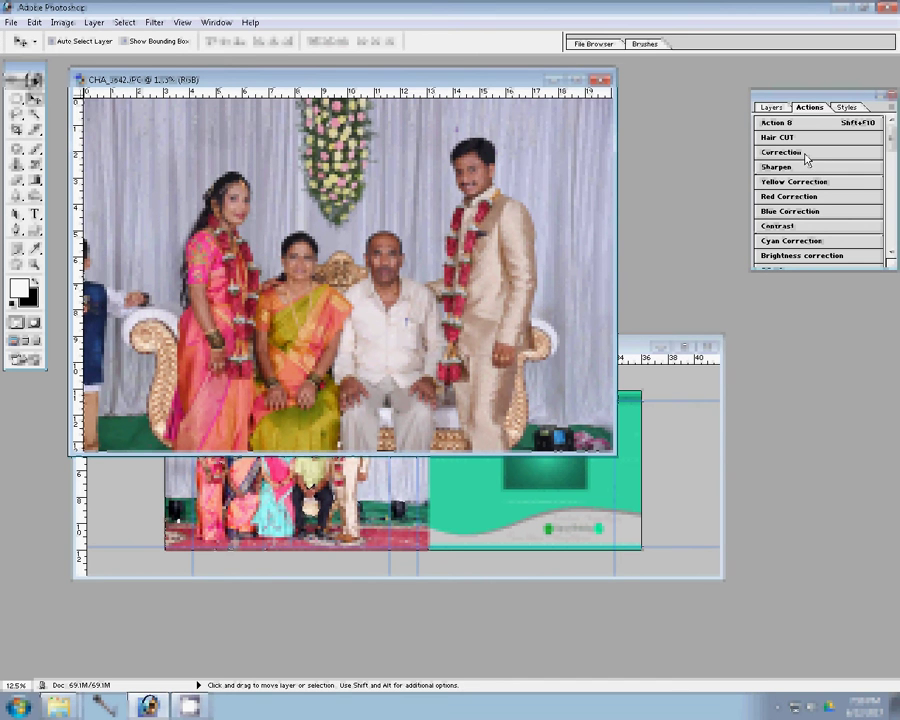
left_click(801, 155)
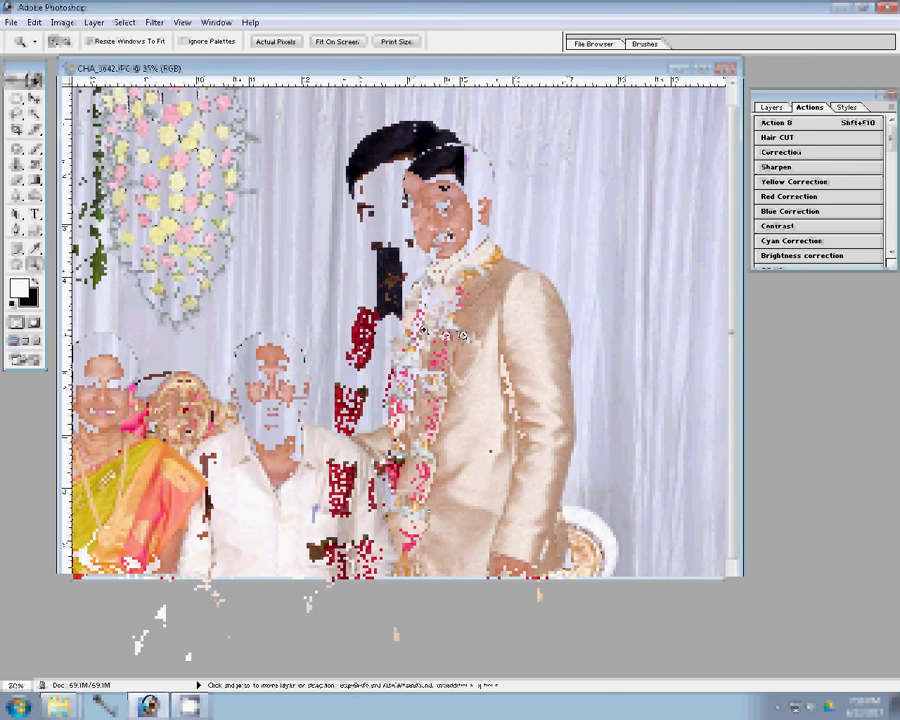
- Zoom in on the groom's face and resize the image to 9000 pixels wide
left_click(338, 344)
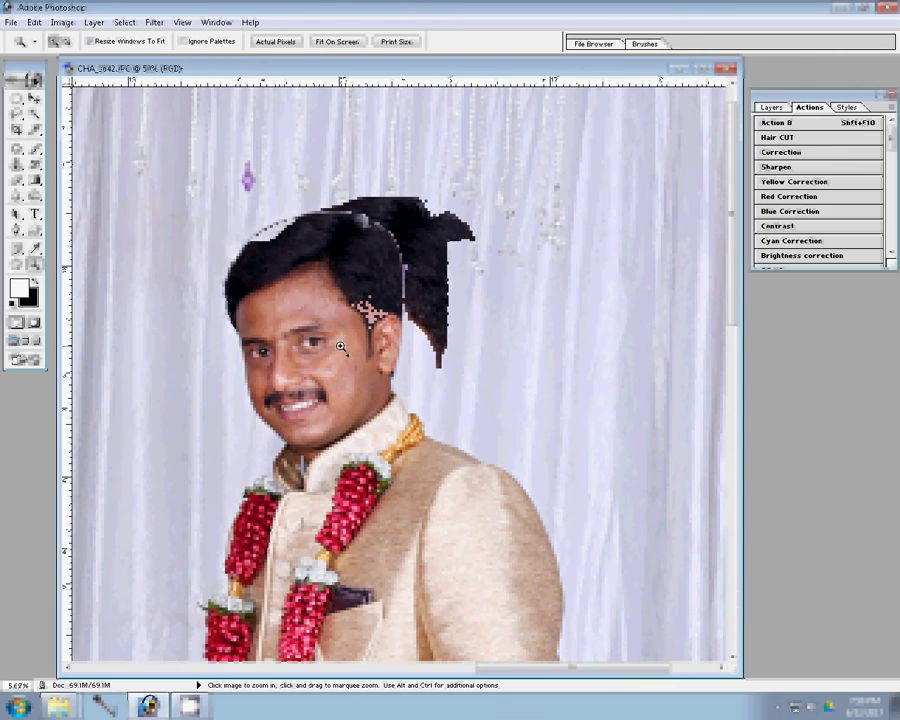
left_click(341, 347)
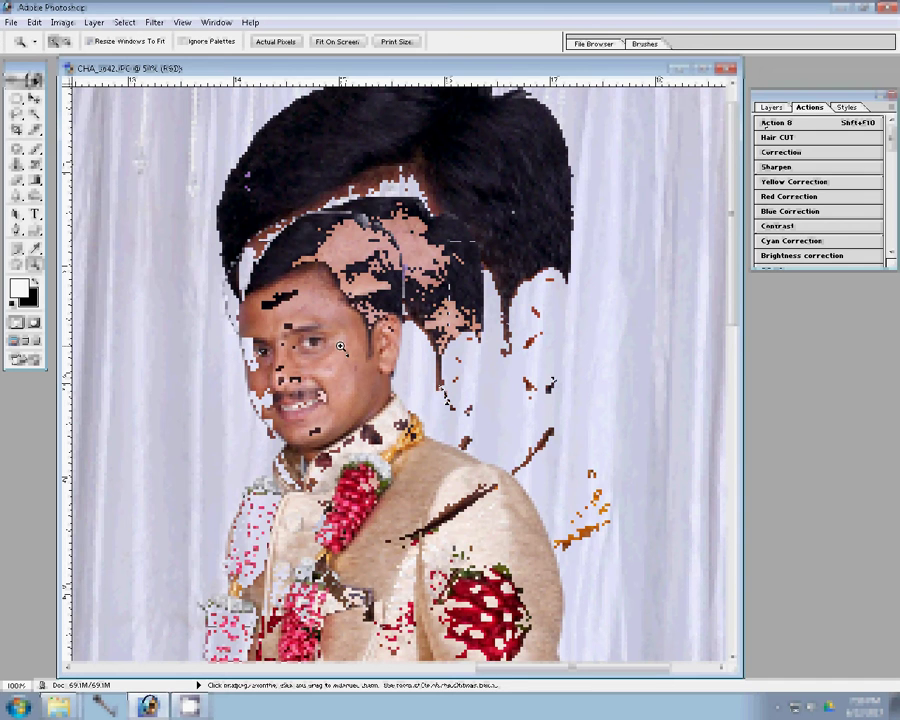
left_click(771, 108)
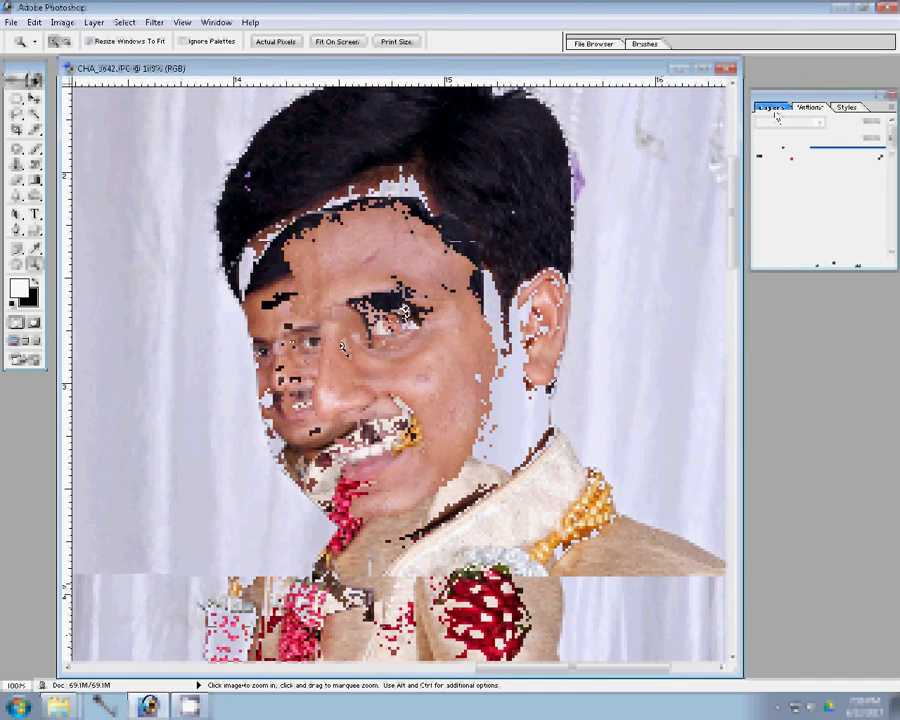
key("ctrl+alt+i")
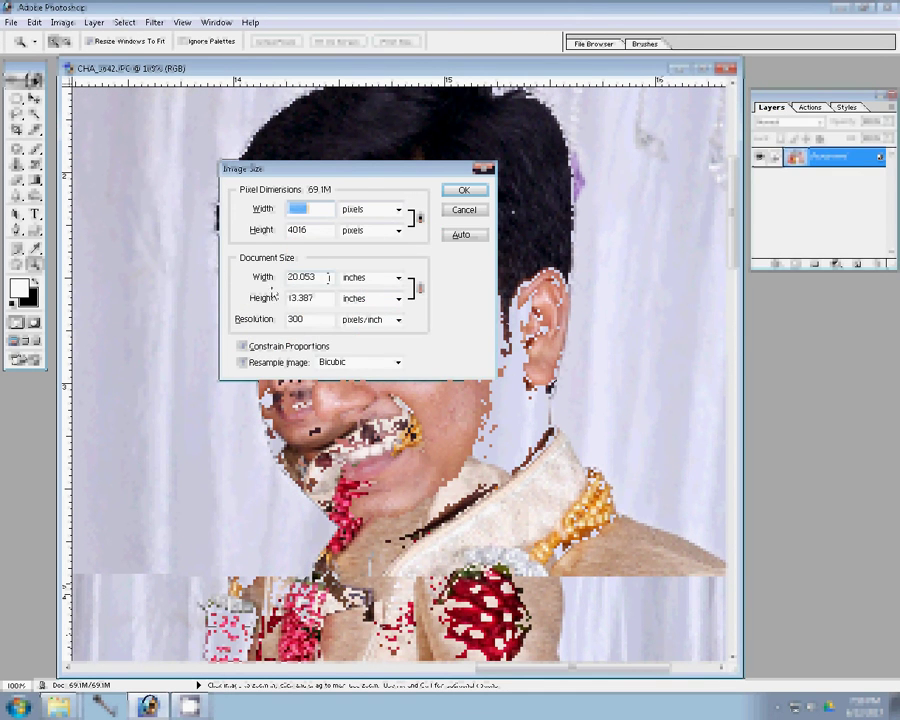
type("9000")
left_click(472, 191)
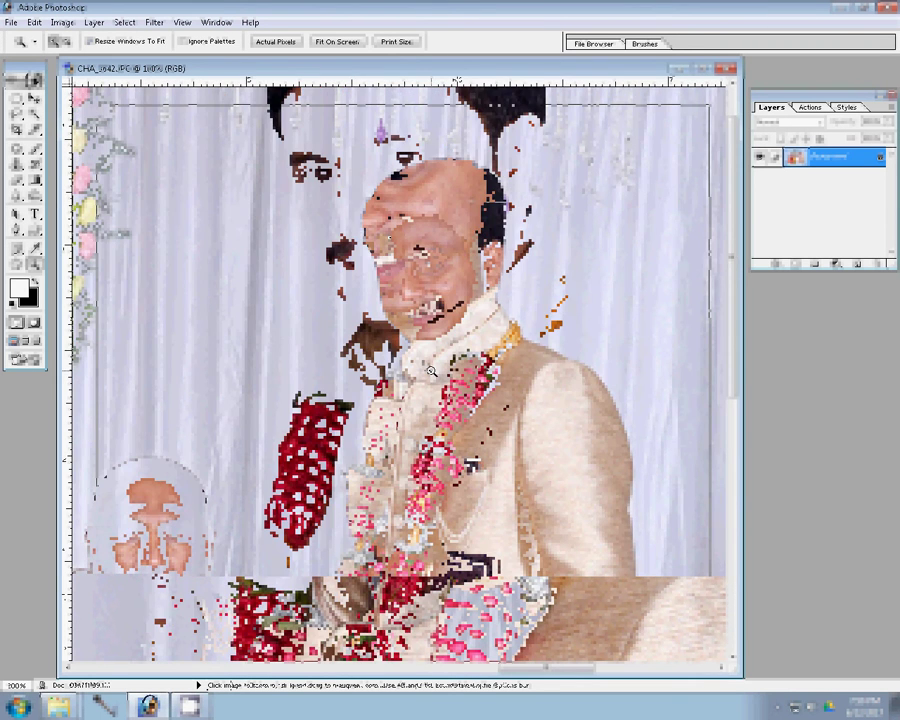
left_click(430, 371)
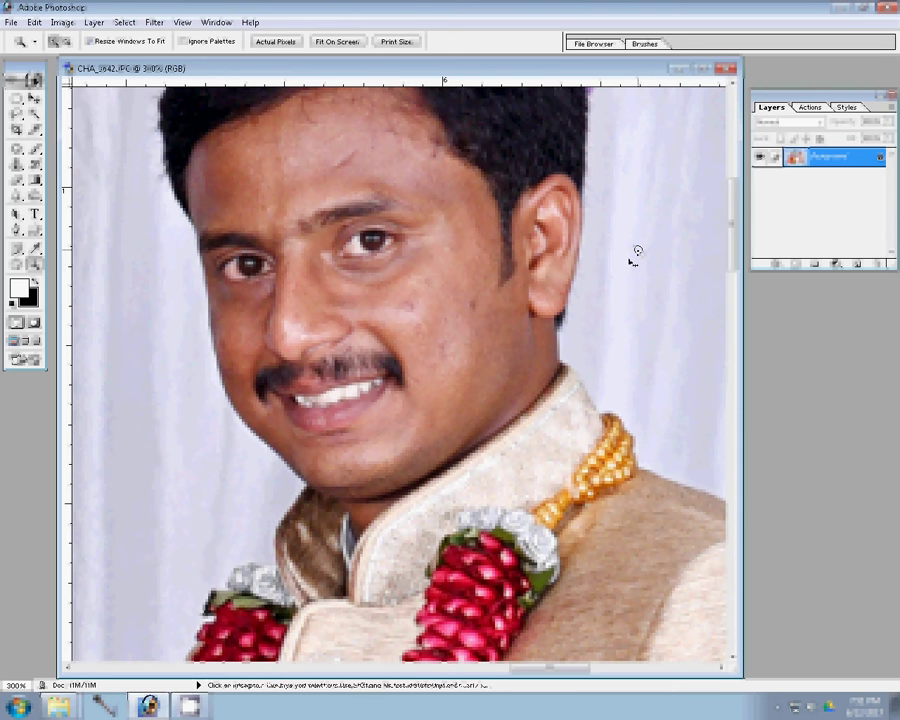
- Duplicate the photo layer and apply Magic Pro with Graininess 90
key("ctrl+j")
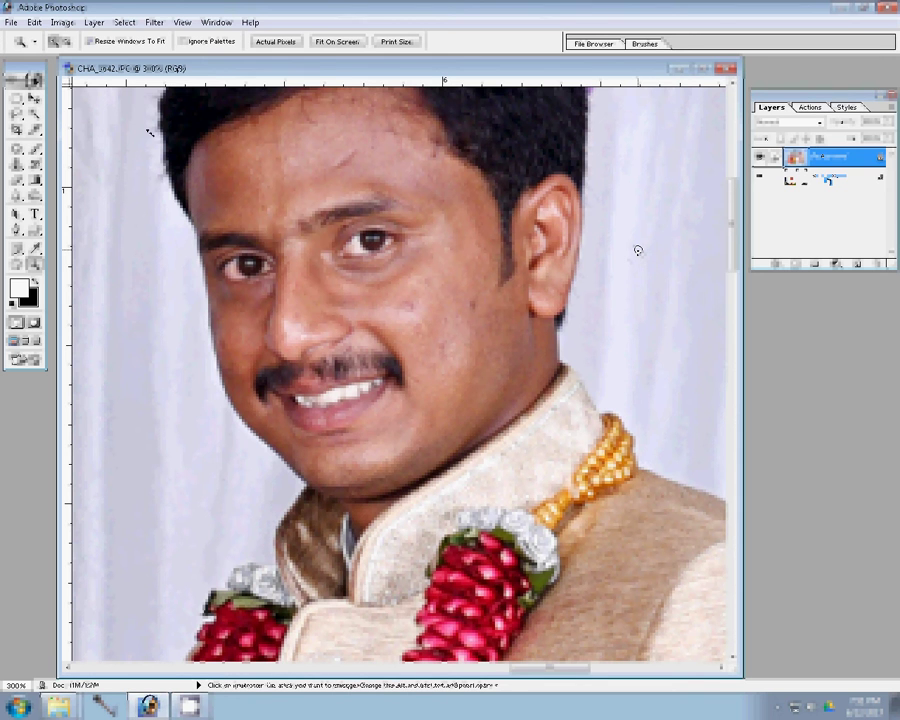
left_click(154, 22)
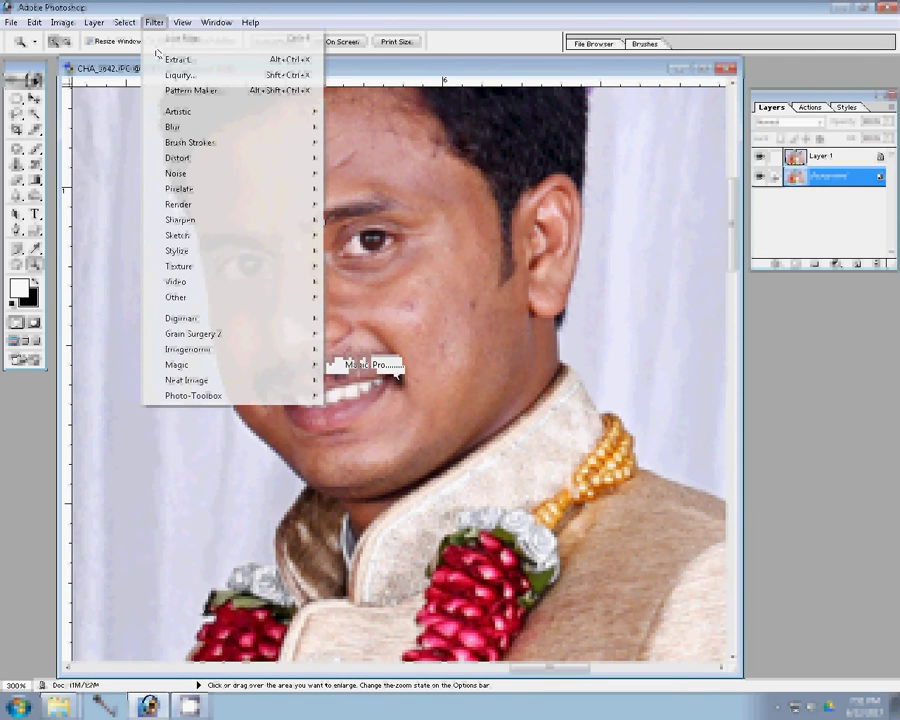
left_click_drag(430, 333, 485, 332)
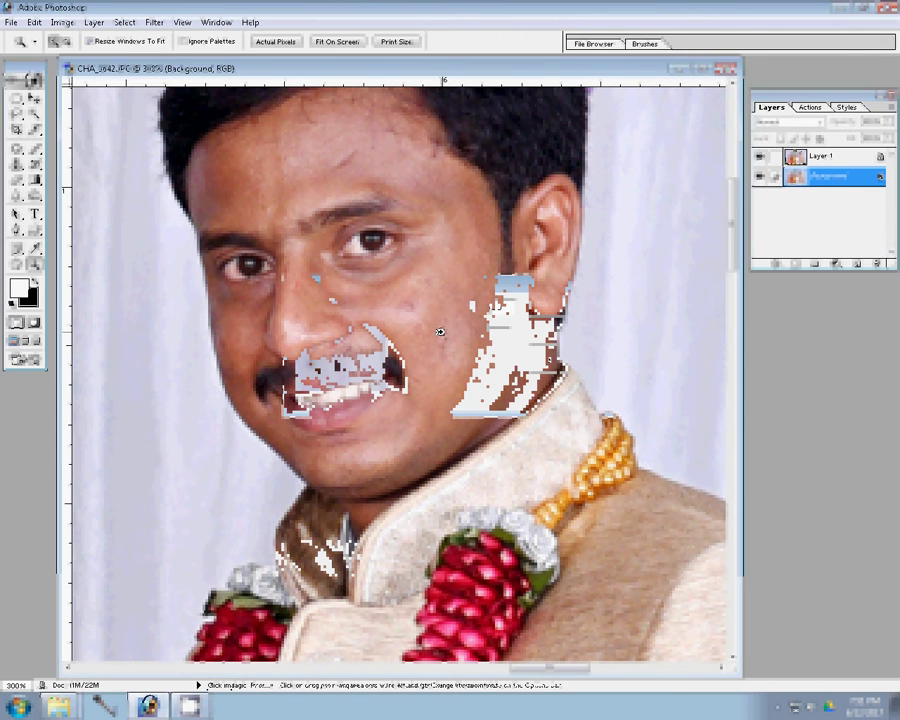
- Select Layer 1, zoom to 400% on the groom's face, and switch to the Eraser
left_click(820, 156)
left_click(343, 337)
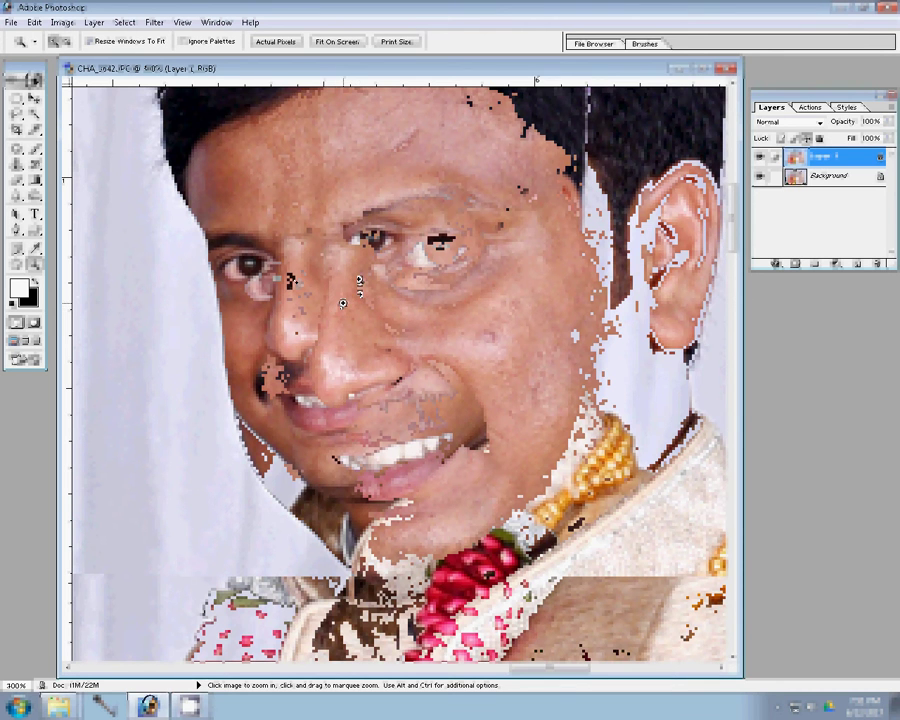
left_click(341, 305)
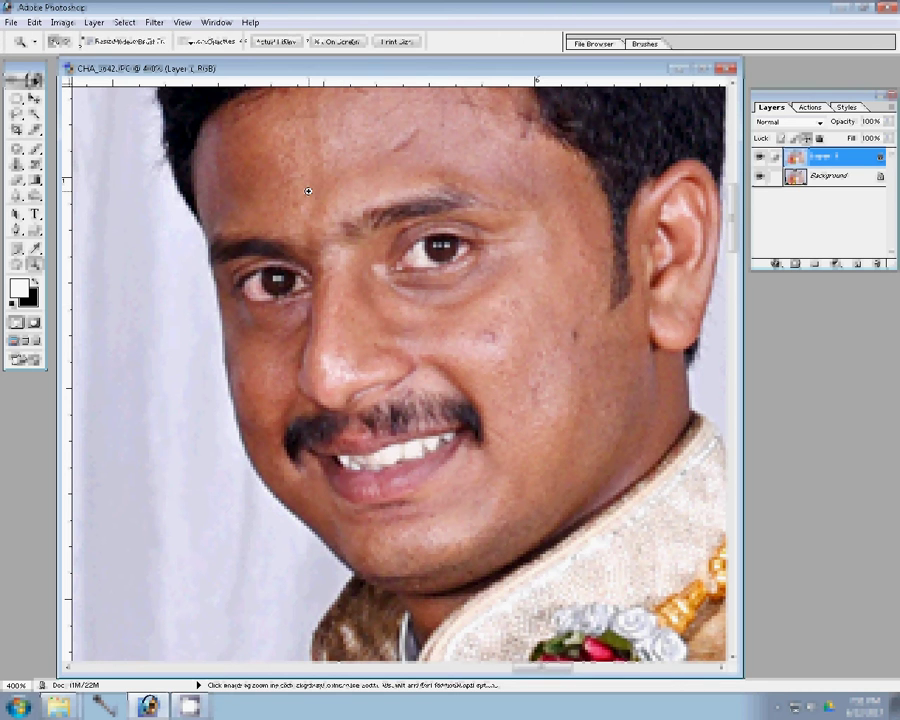
key("e")
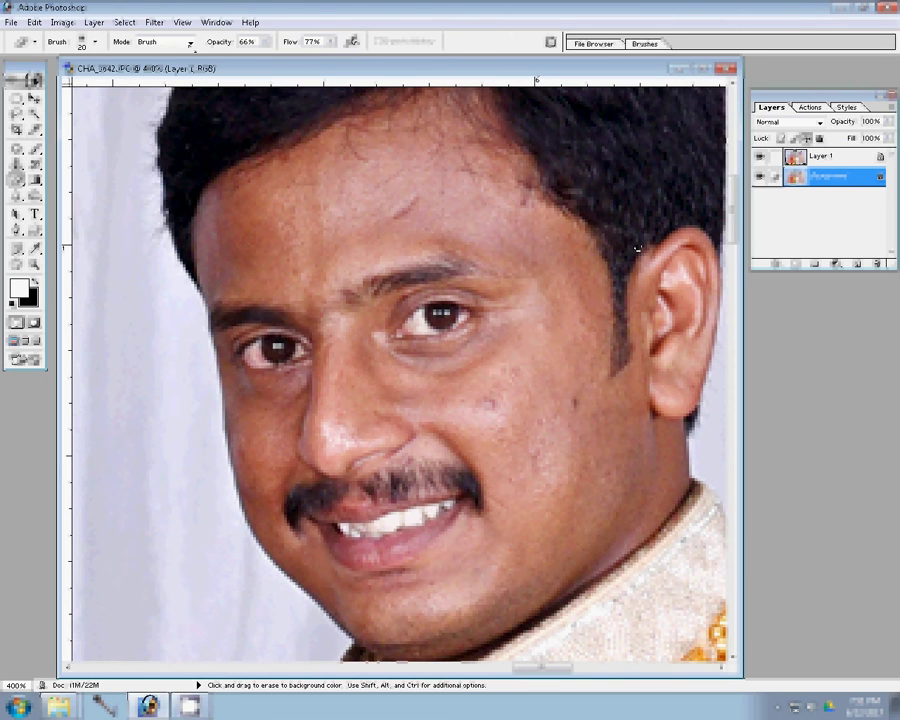
left_click(154, 22)
mouse_move(175, 127)
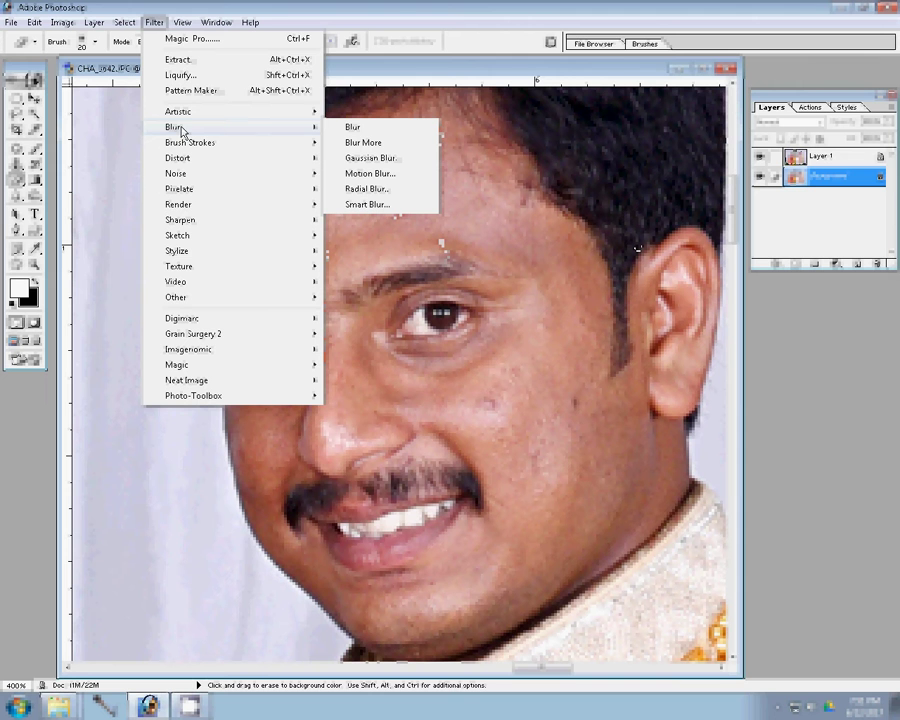
- Apply a Gaussian Blur to the background layer, then toggle between the Zoom and Eraser tools
left_click(372, 158)
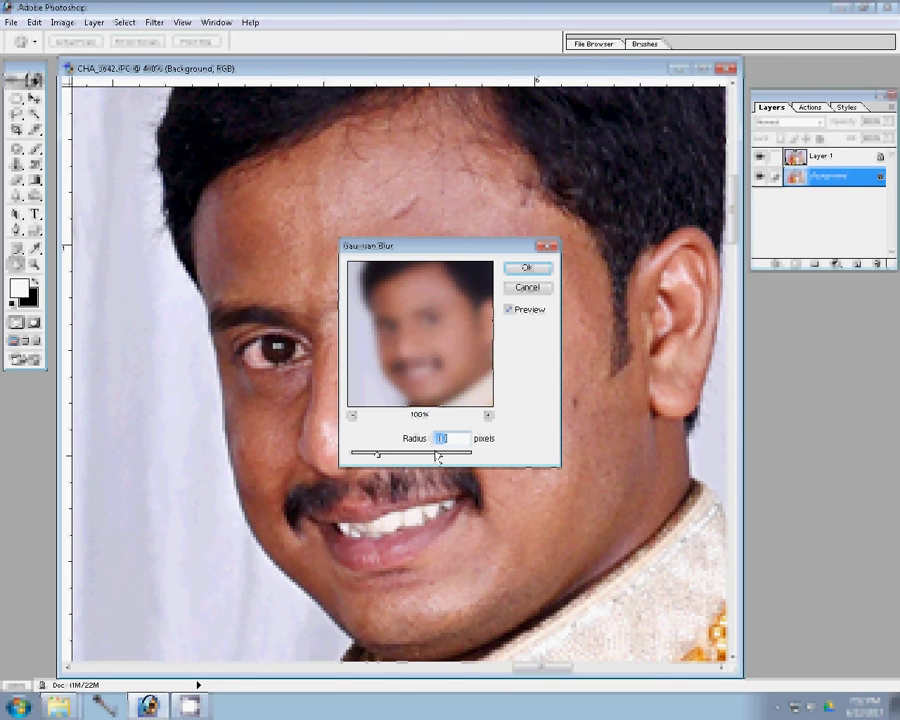
left_click(527, 268)
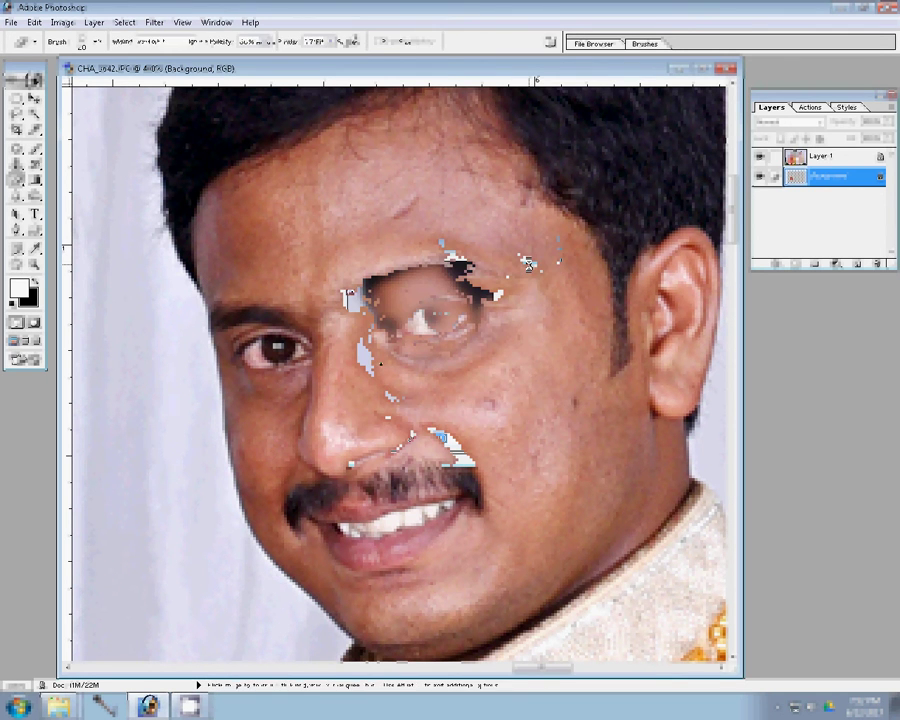
key("z")
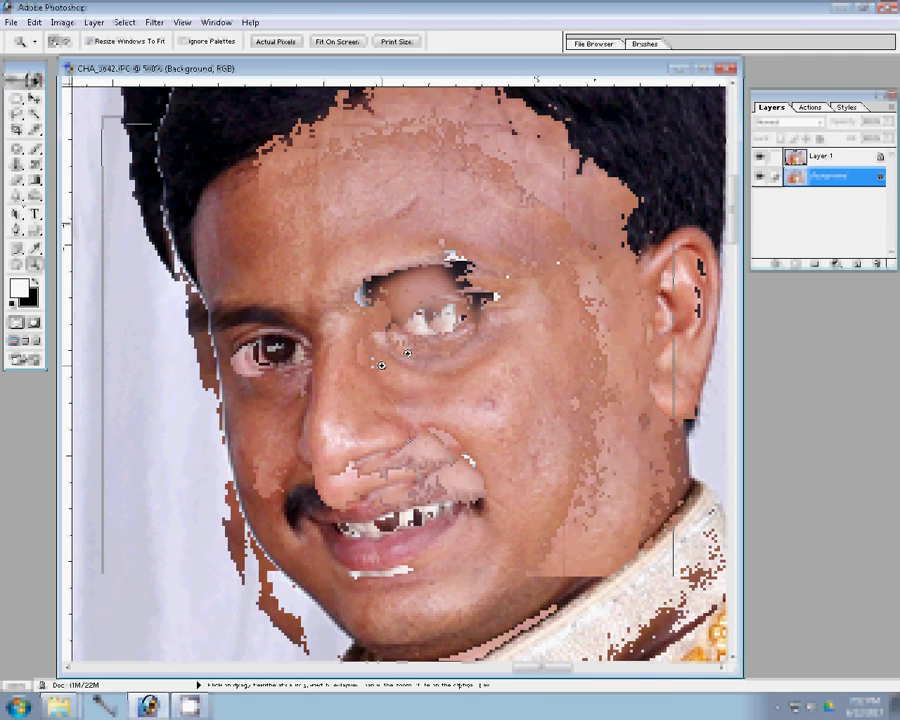
key("e")
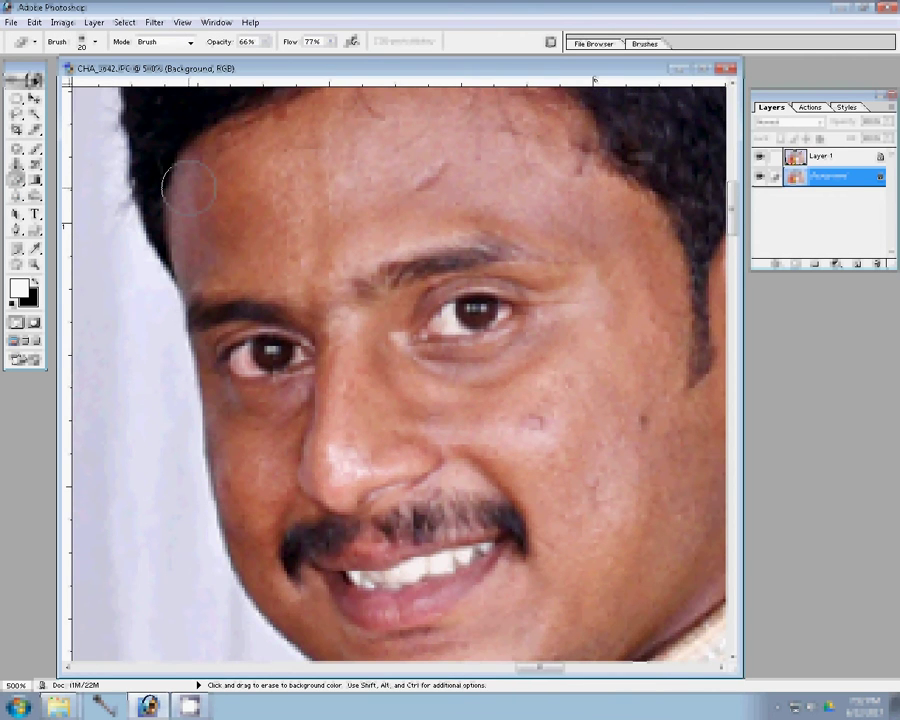
- On Layer 1, erase the forehead's reddish mark and the right cheek's acne spots at 66% opacity
left_click(792, 156)
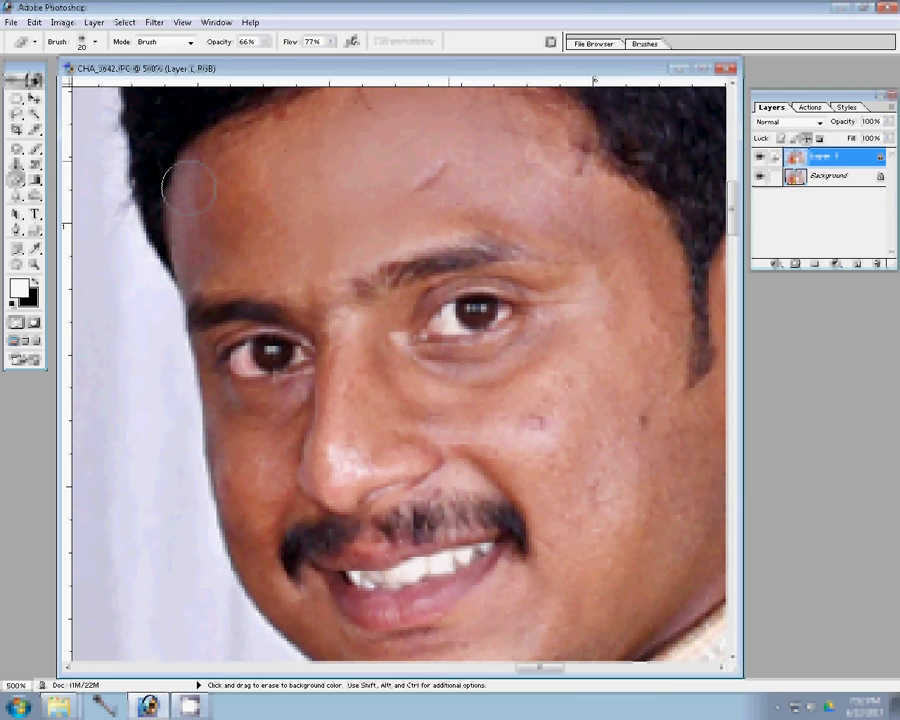
left_click_drag(400, 130, 440, 180)
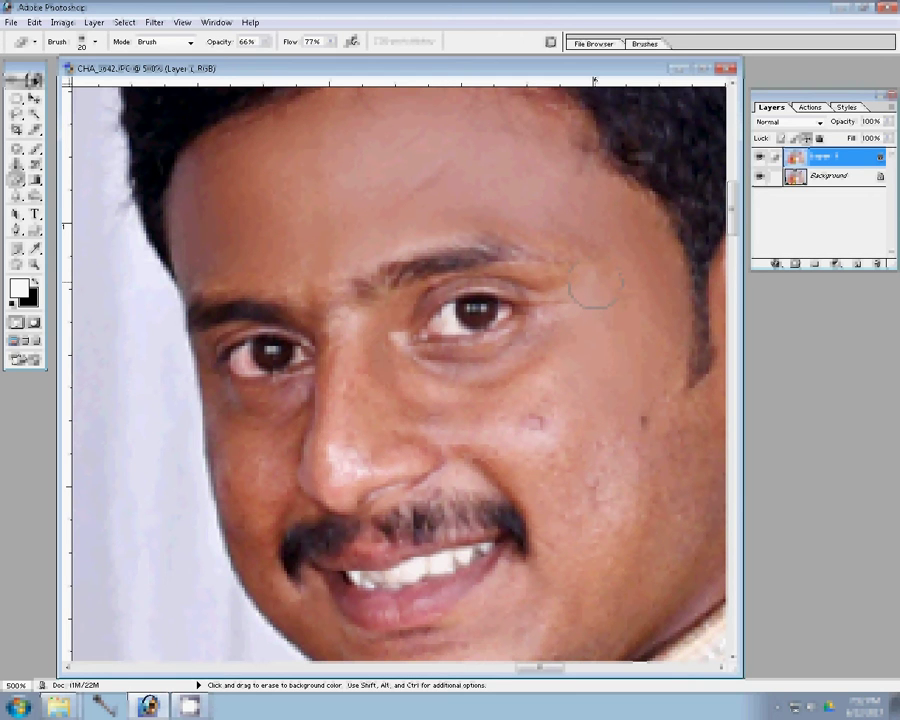
left_click_drag(528, 418, 540, 425)
left_click_drag(600, 520, 640, 425)
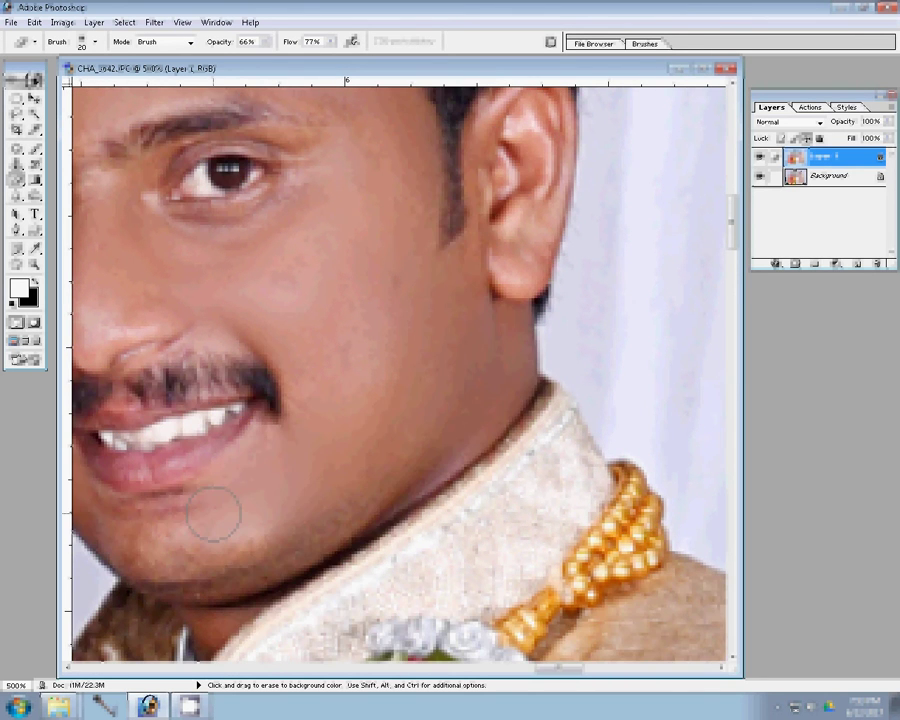
- Pan the 500% view from the mouth and chin over to the curtain and roses
left_click_drag(213, 513, 541, 325)
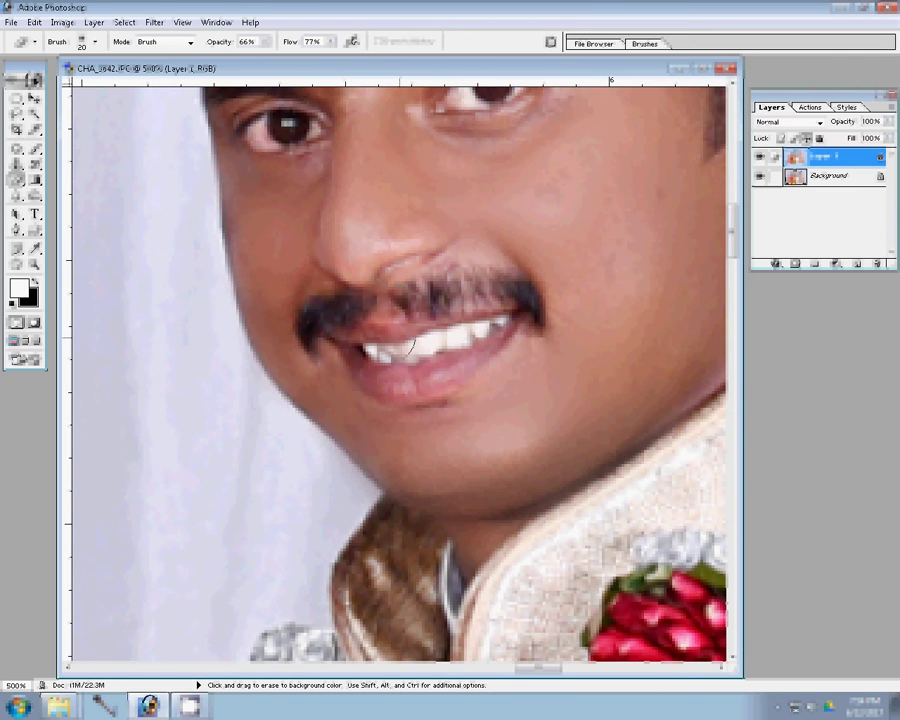
mouse_move(376, 253)
left_mouse_down()
mouse_move(619, 163)
mouse_move(573, 117)
left_mouse_up()
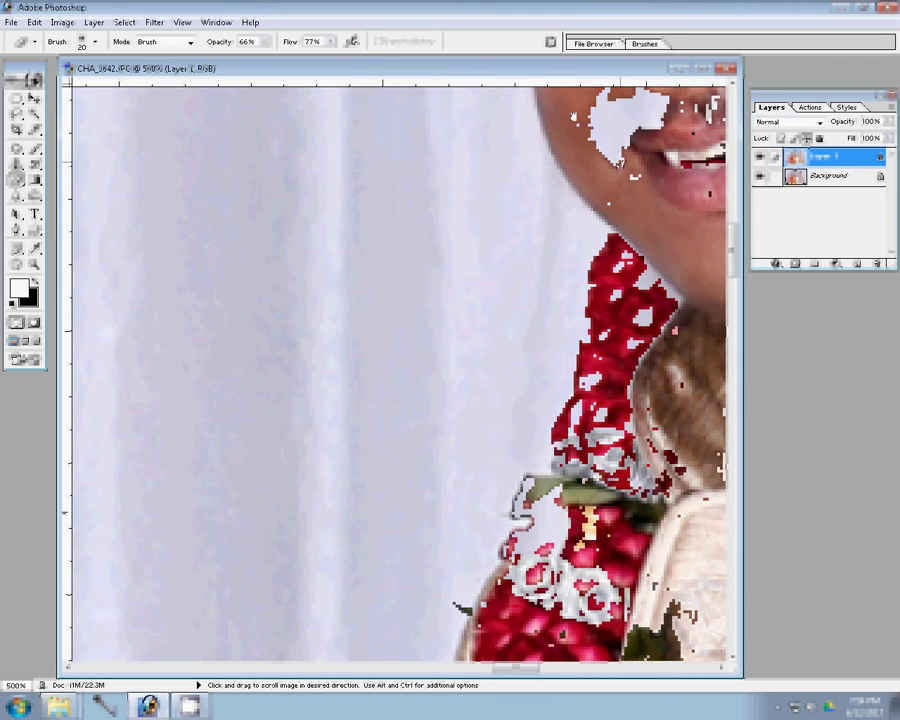
- Pan to the older man's face and set the brush size back to 20
mouse_move(352, 431)
left_mouse_down()
mouse_move(412, 372)
mouse_move(368, 302)
left_mouse_up()
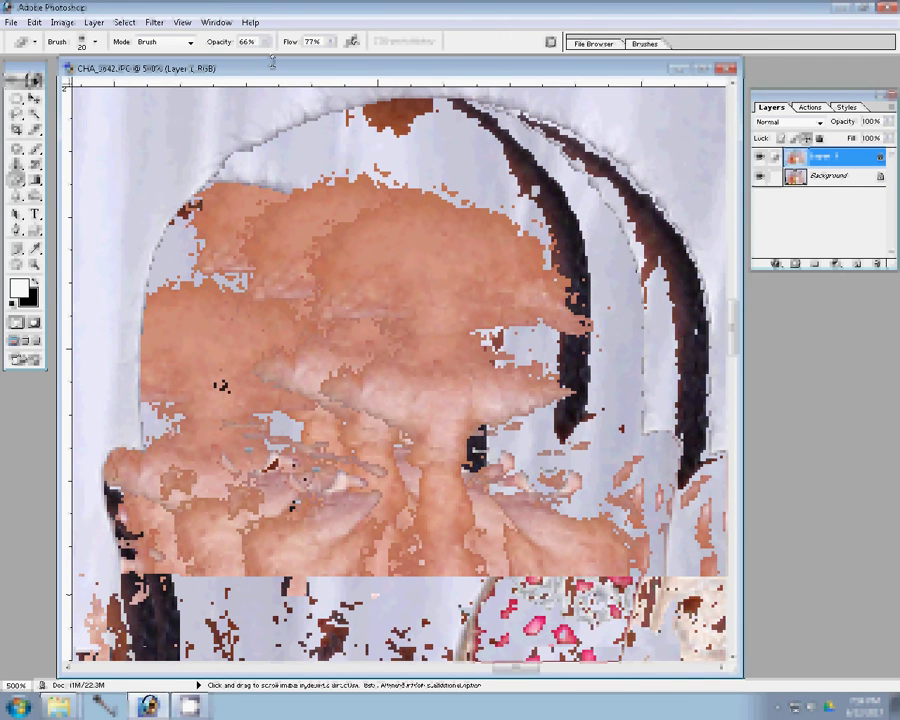
key("bracketleft")
key("bracketright")
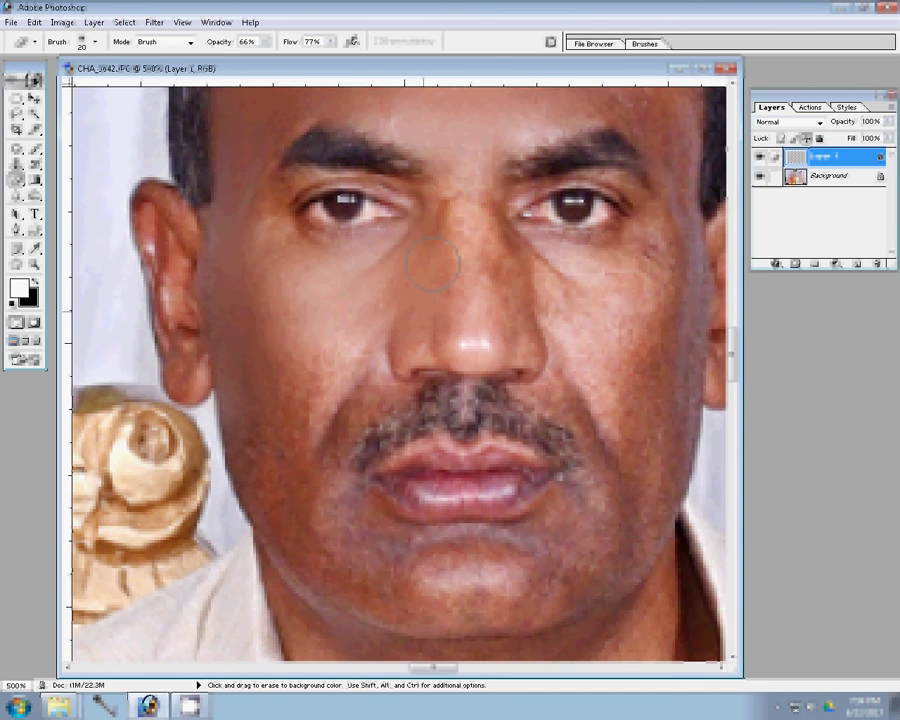
- Lighten the shading between the older man's eyes and undo a blotchy neck-and-chest stroke
left_click_drag(432, 263, 584, 326)
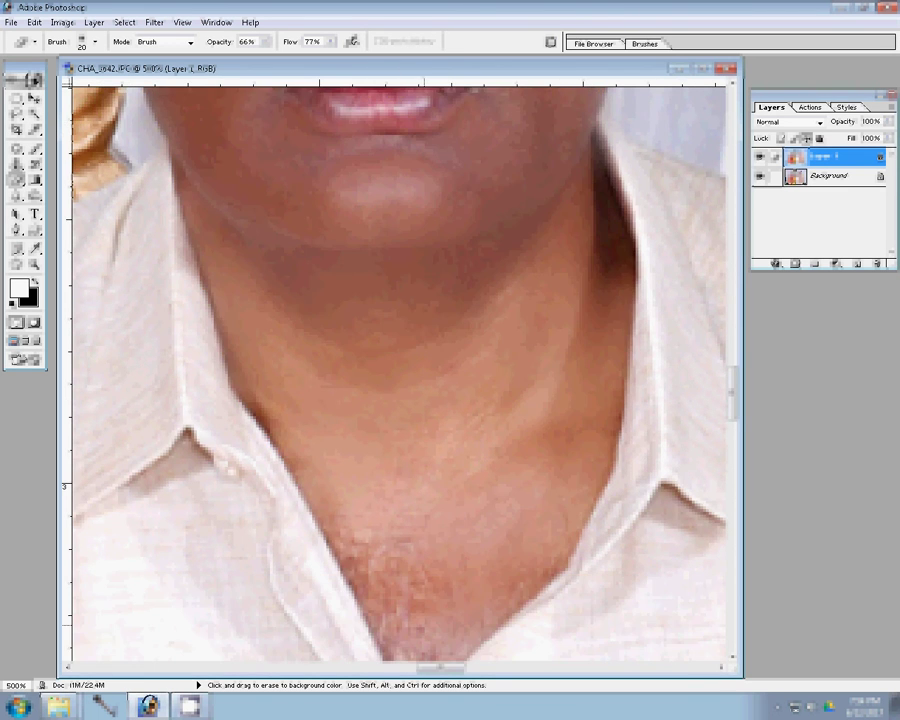
left_click_drag(368, 517, 447, 547)
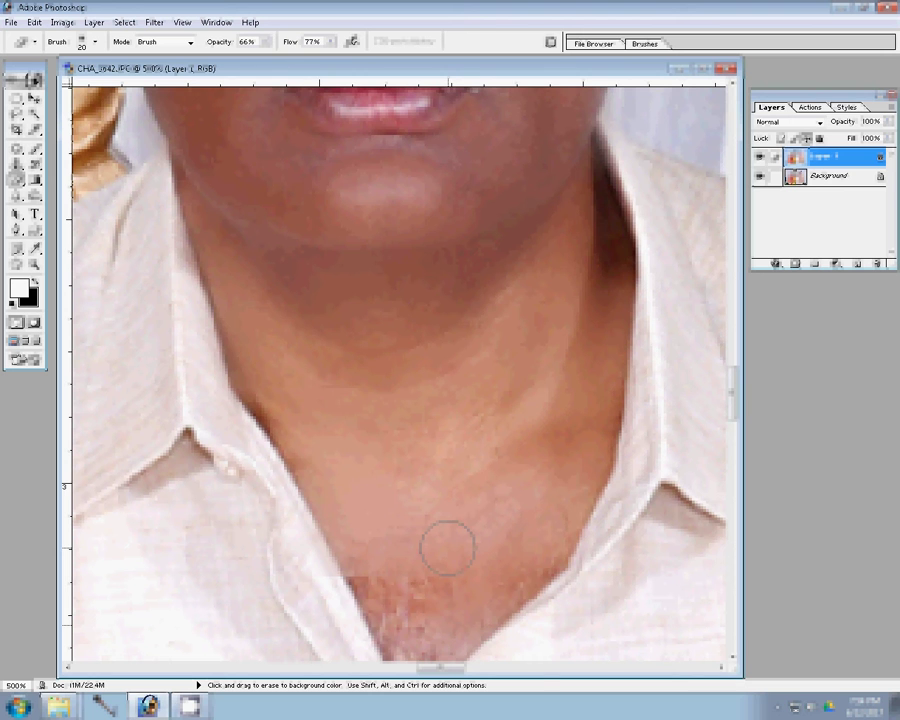
key("ctrl+z")
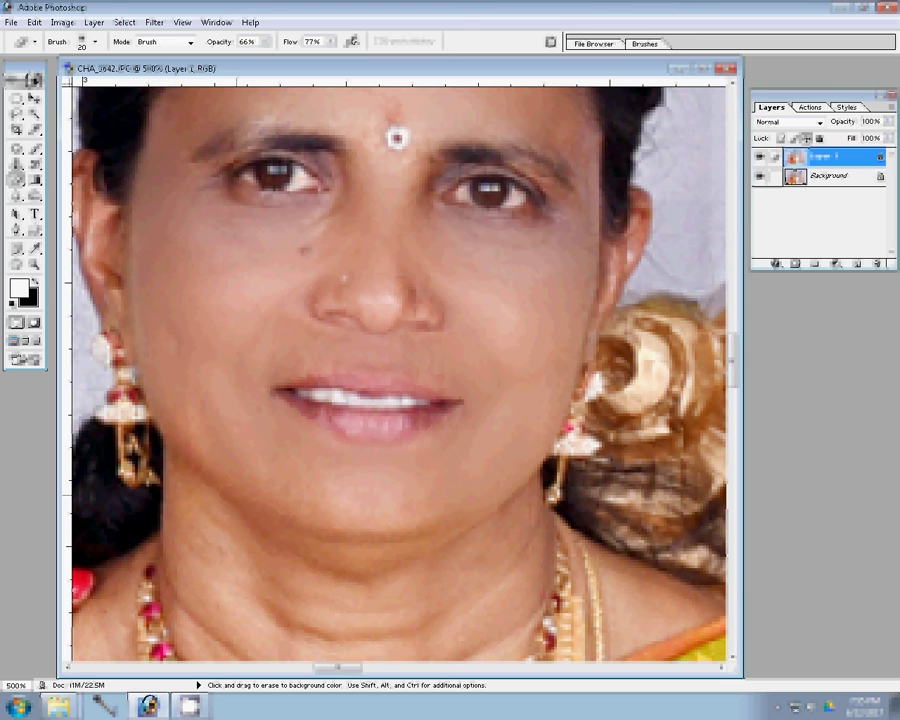
- Erase-smooth the skin below the older woman's chin and on her neck, then pan to the bride's face
left_click_drag(305, 550, 335, 566)
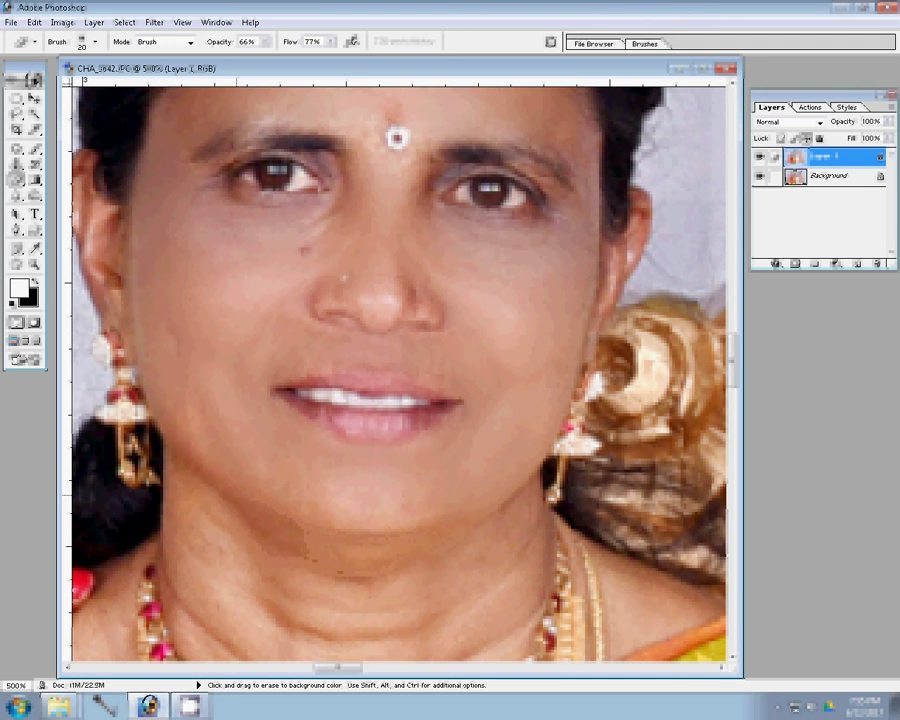
left_click_drag(195, 510, 240, 565)
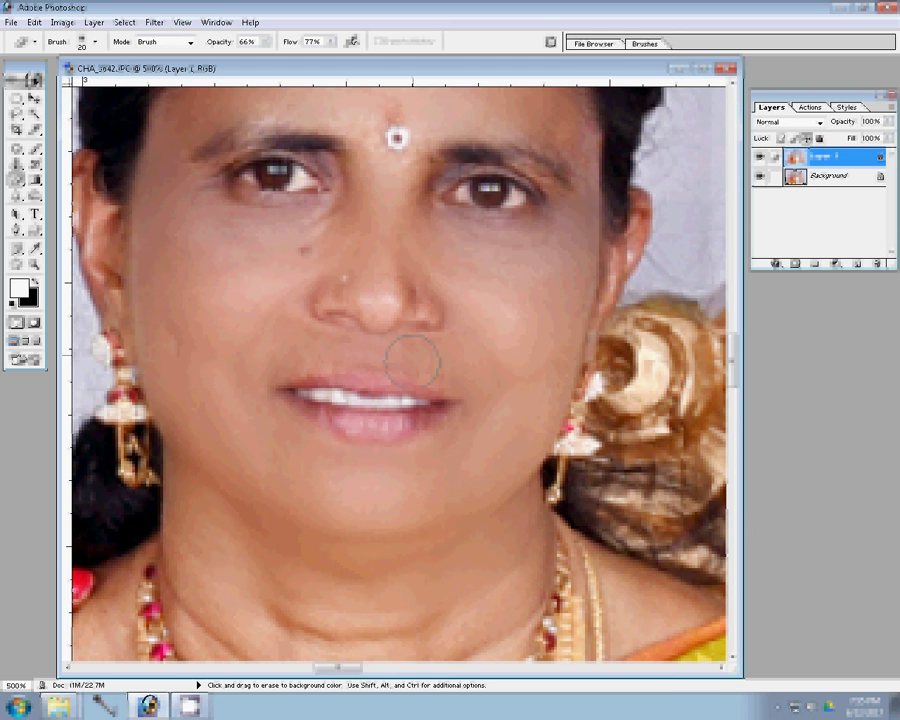
scroll(248, 442, "down", 3)
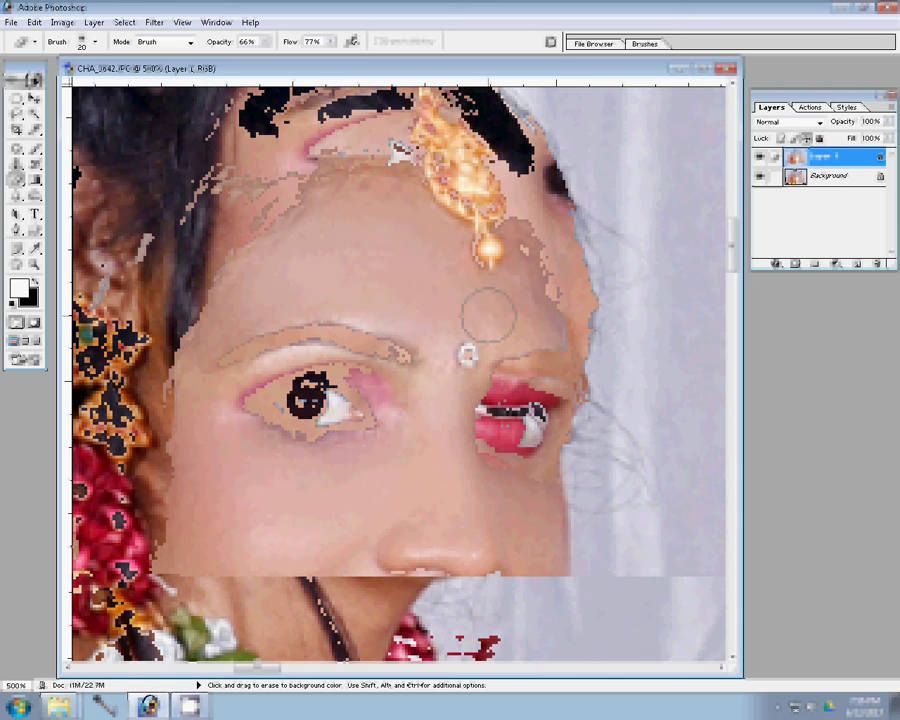
left_click_drag(506, 304, 500, 96)
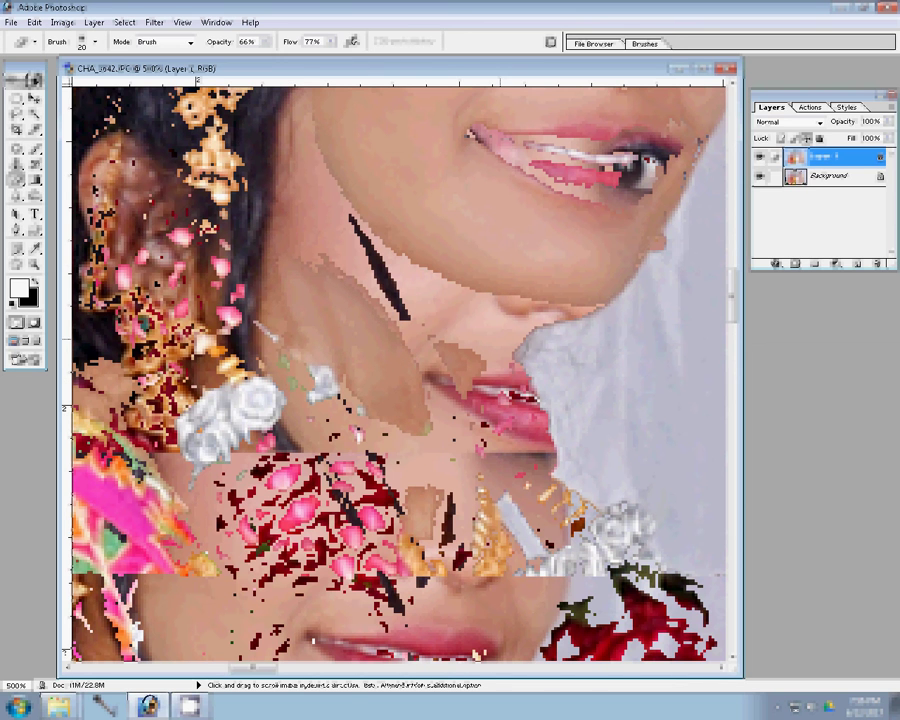
- Zoom out with the Zoom tool to see the whole group photo
key("z")
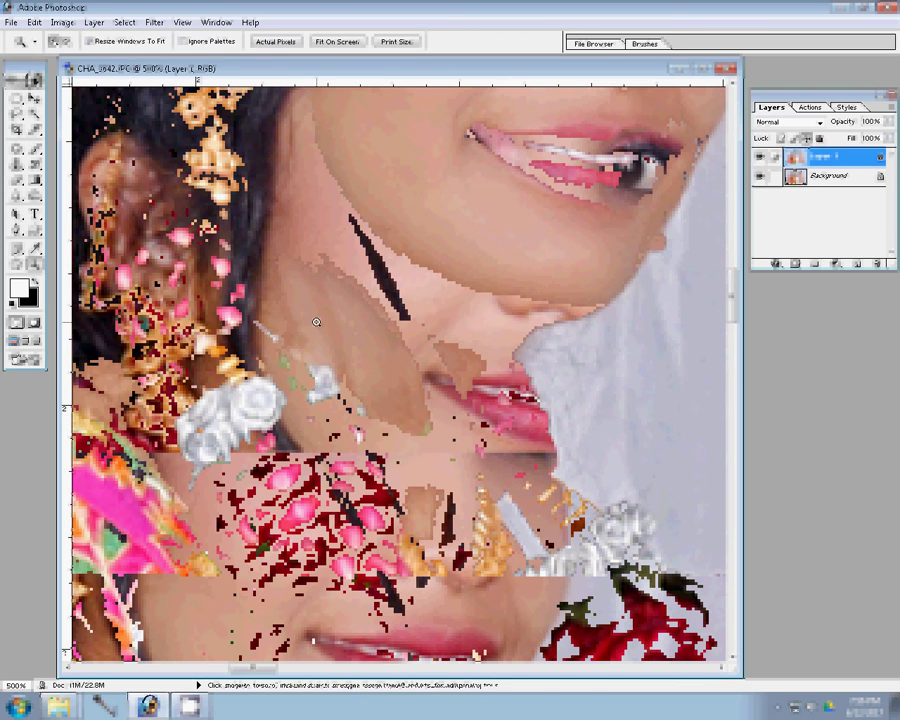
left_click(316, 322, "alt")
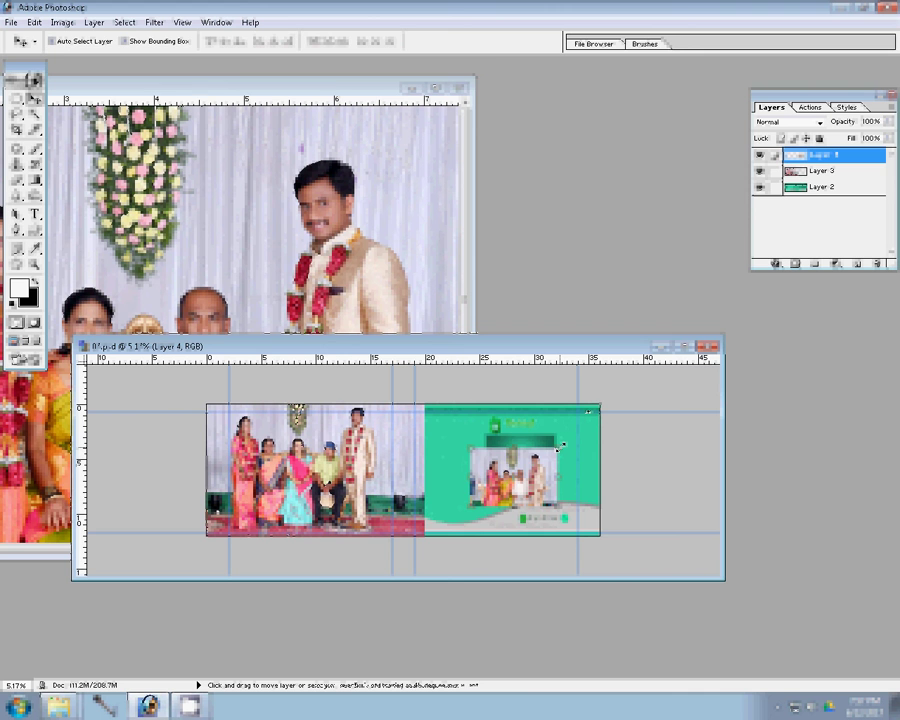
- Free-transform the new photo layer up about 245% and nudge it onto the right page
key("ctrl+t")
left_click_drag(559, 444, 616, 387)
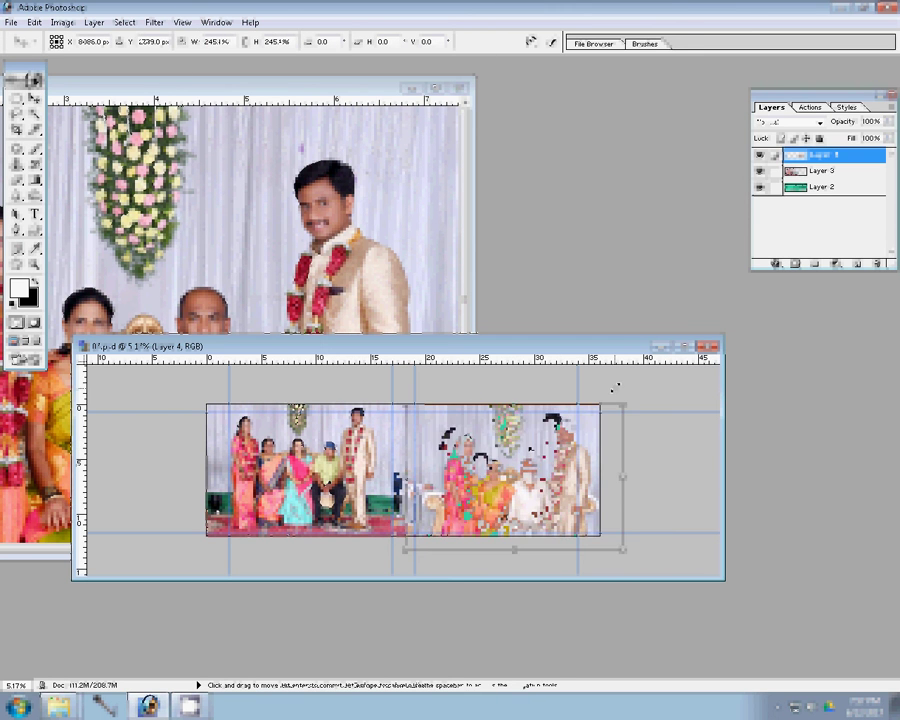
left_click_drag(541, 457, 531, 449)
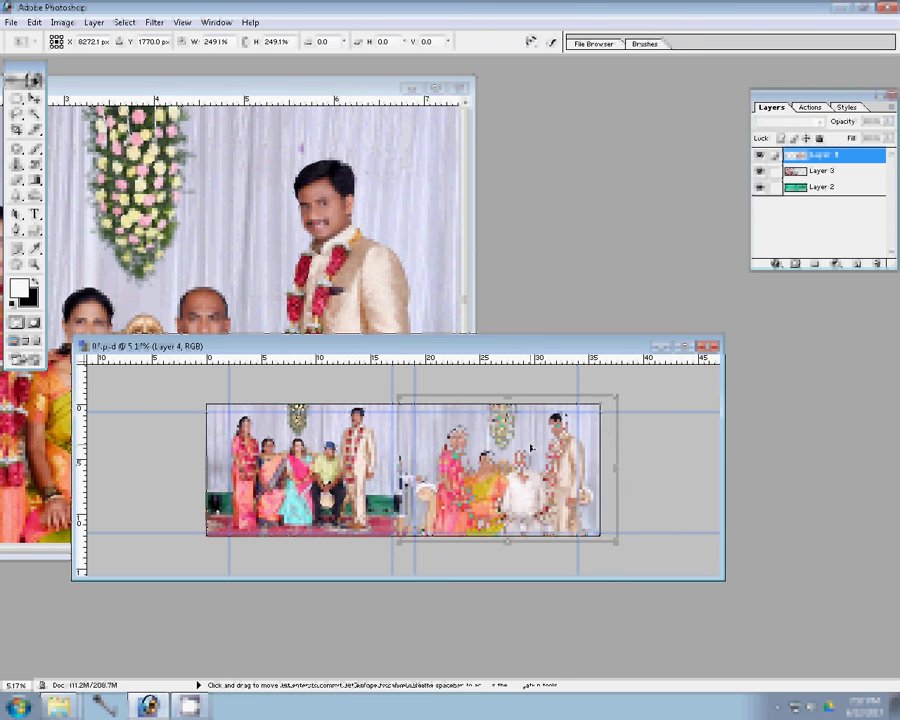
key("Return")
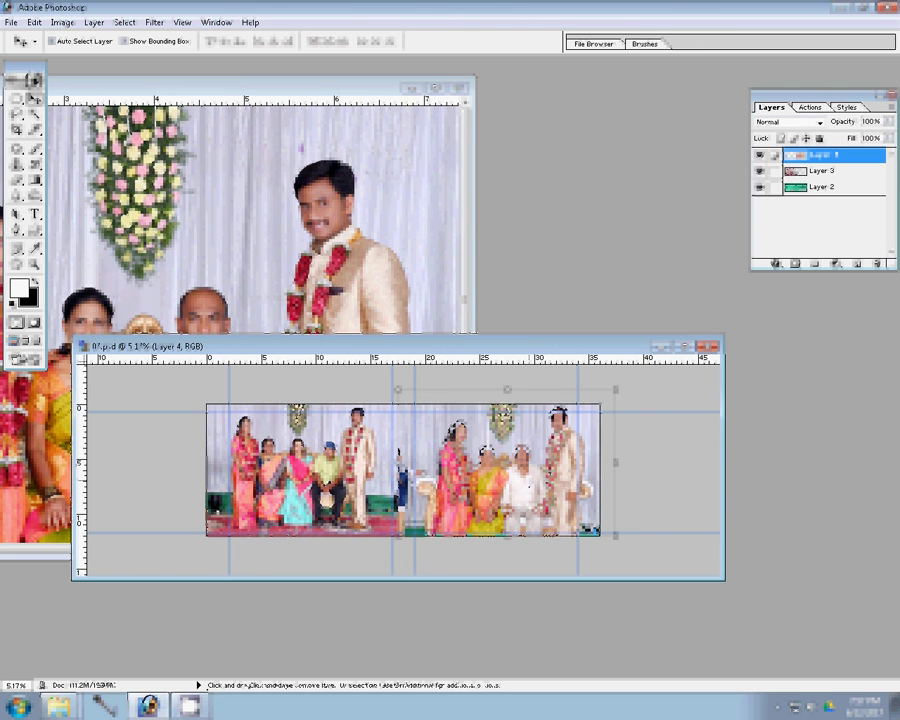
- Erase the blue figure where the photos meet with a 100% opacity, 1200 px eraser, then bring up Save As
key("e")
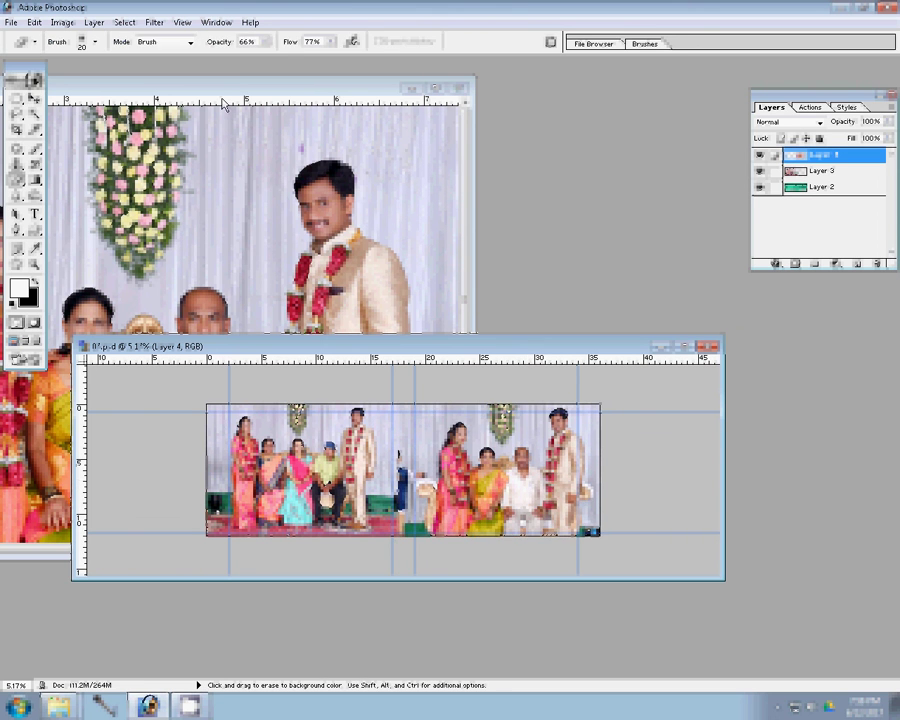
left_click_drag(265, 42, 300, 62)
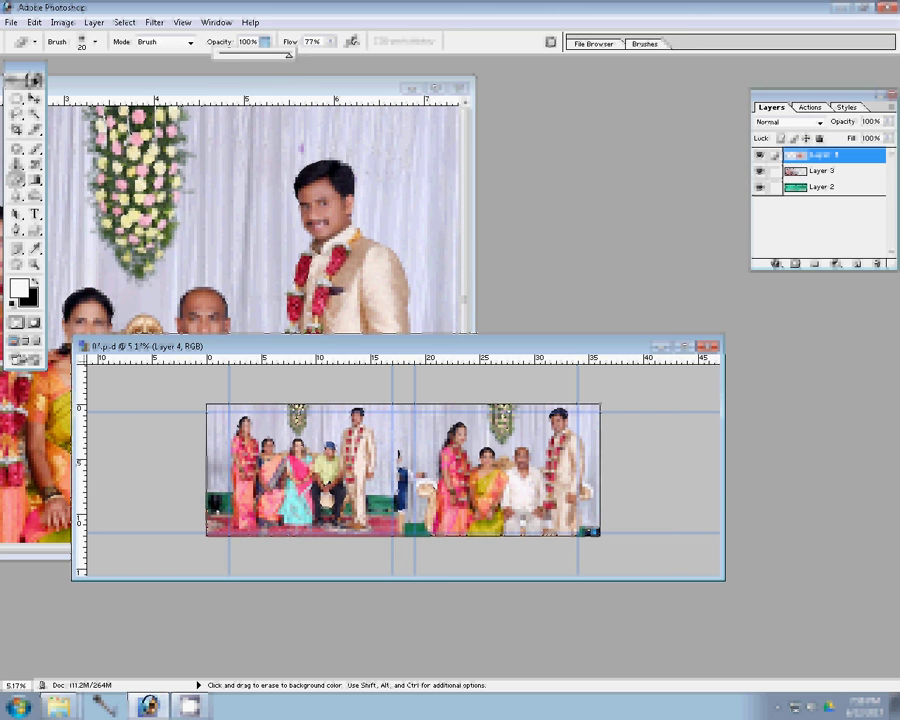
key("bracketright")
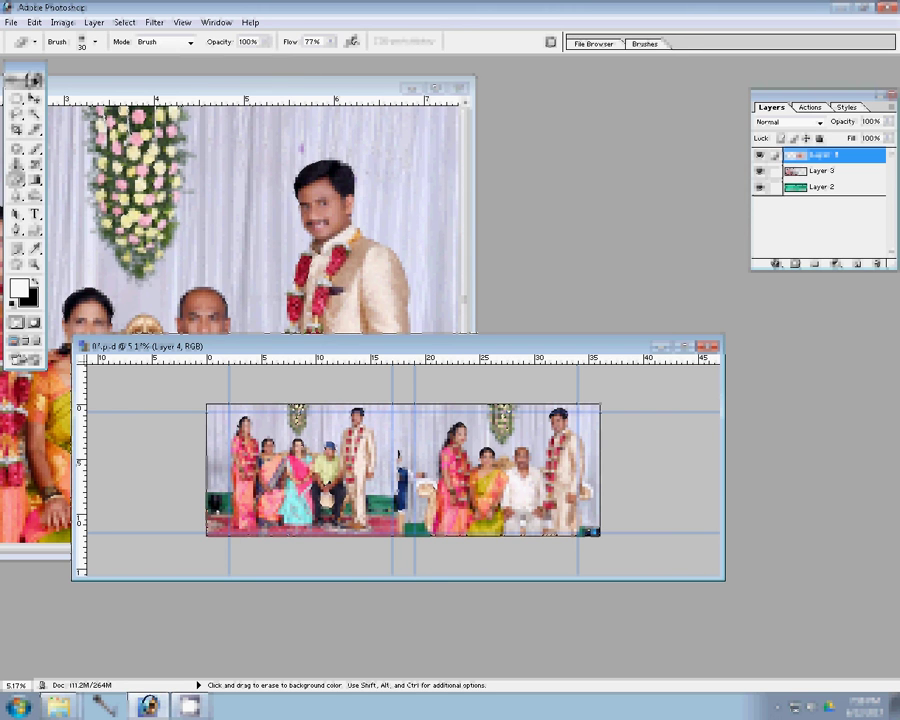
key("bracketright")
key("bracketright")
key("bracketright")
key("bracketright")
key("bracketright")
key("bracketright")
key("bracketright")
key("bracketright")
key("bracketright")
key("bracketright")
left_click(397, 475)
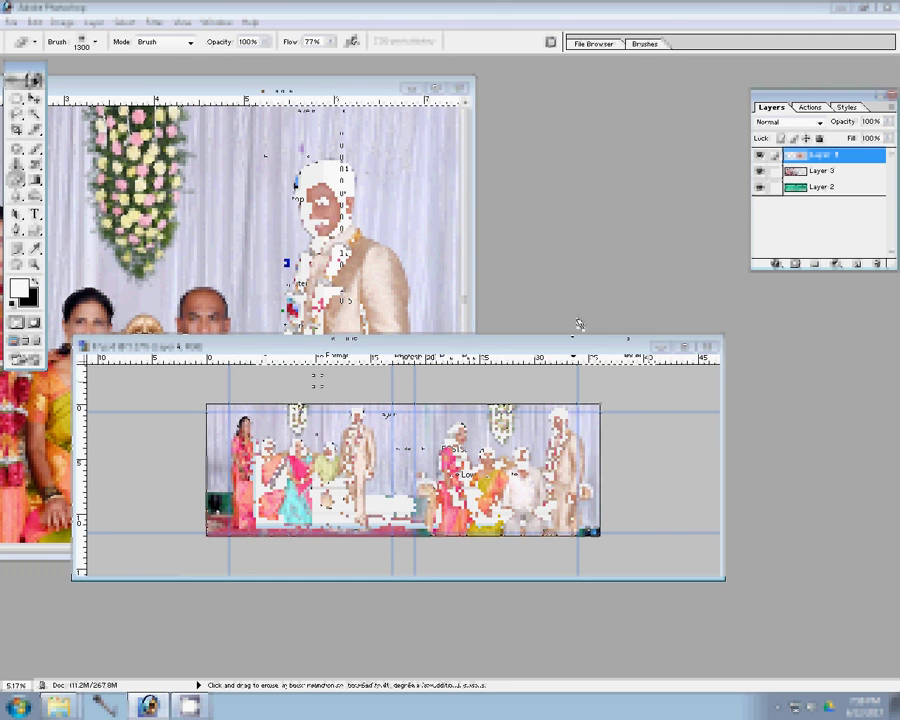
key("ctrl+shift+s")
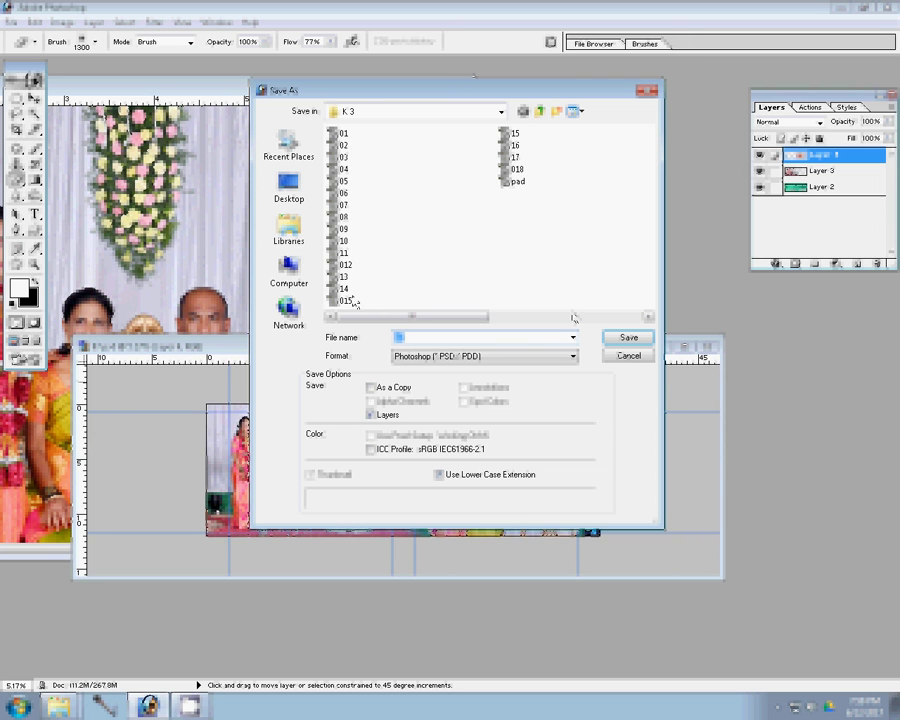
- Browse via Computer to Local Disk (G:) folder 00 and save the layered spread as 55
left_click(289, 268)
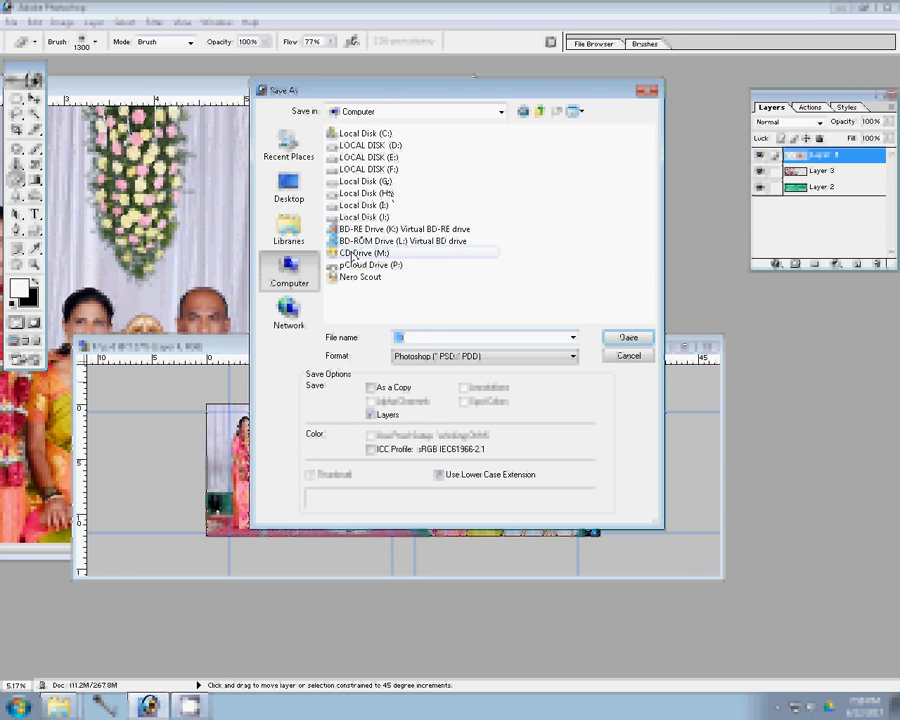
left_click(365, 181)
left_click(628, 338)
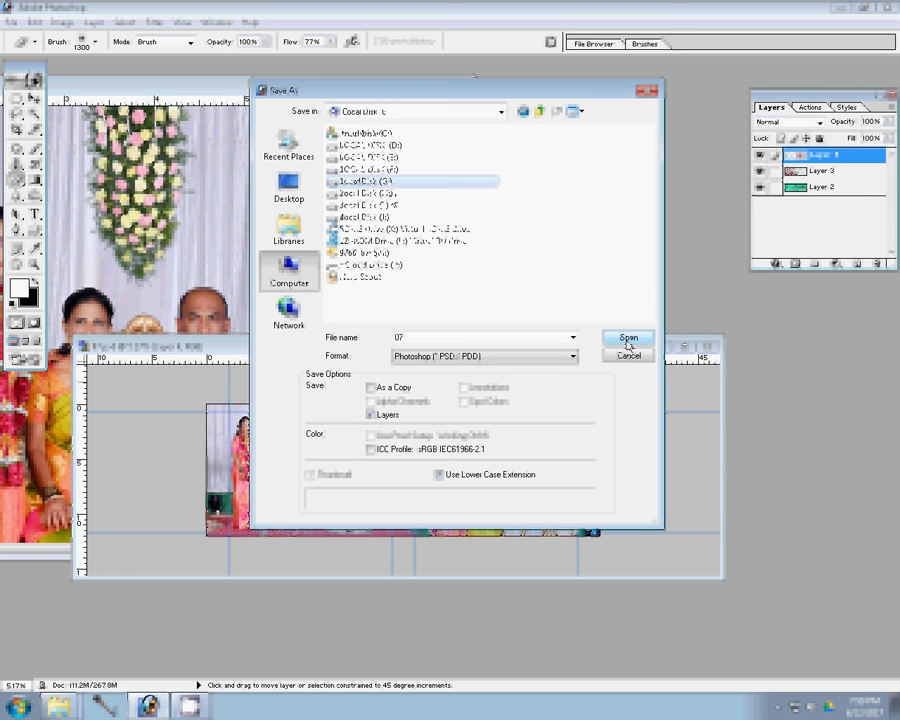
left_click(628, 340)
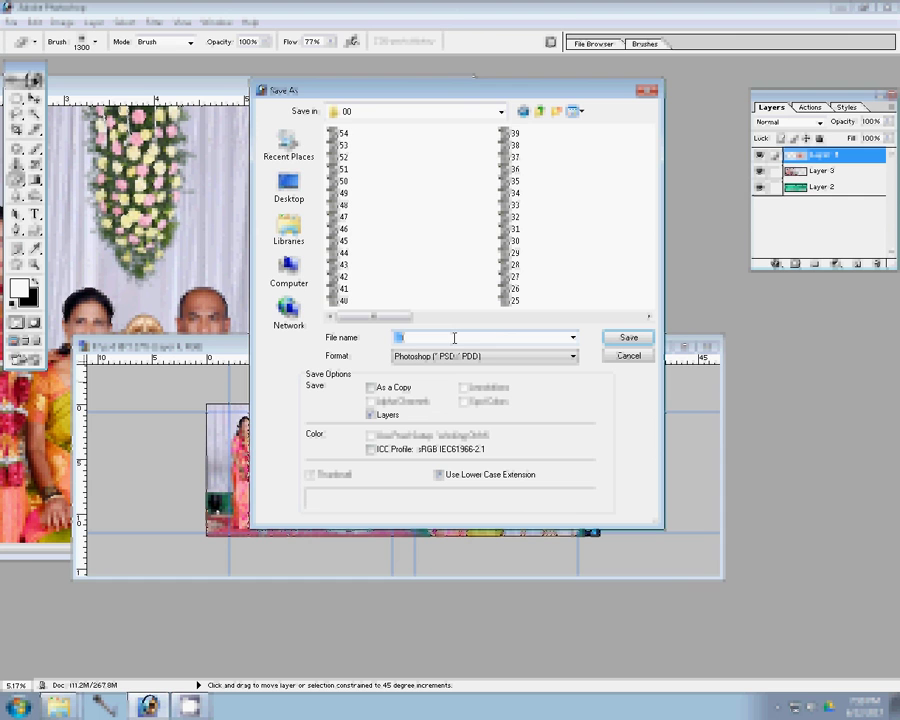
type("55")
left_click(623, 341)
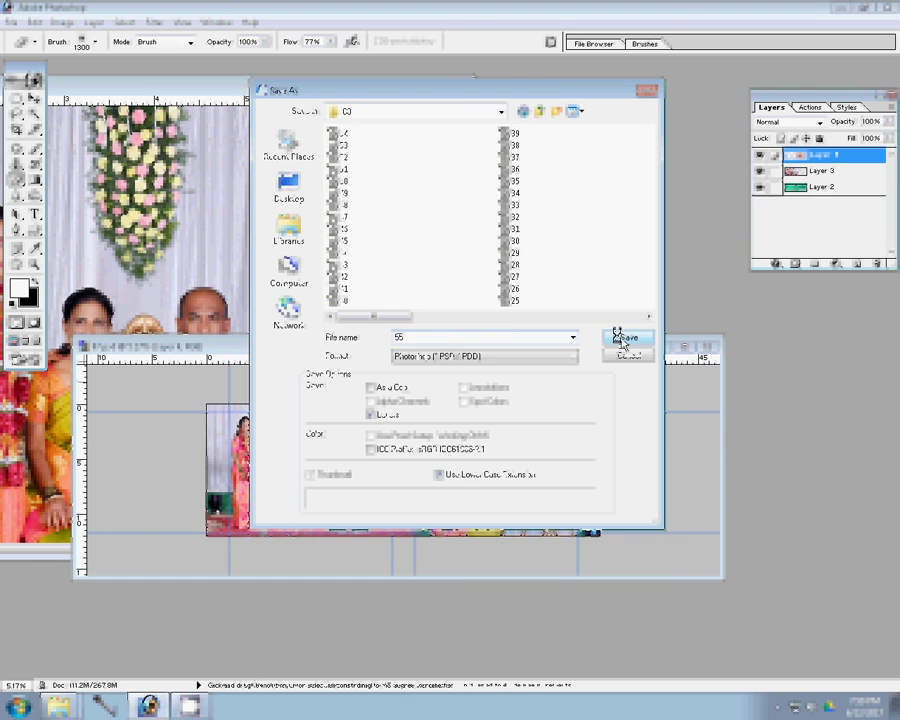